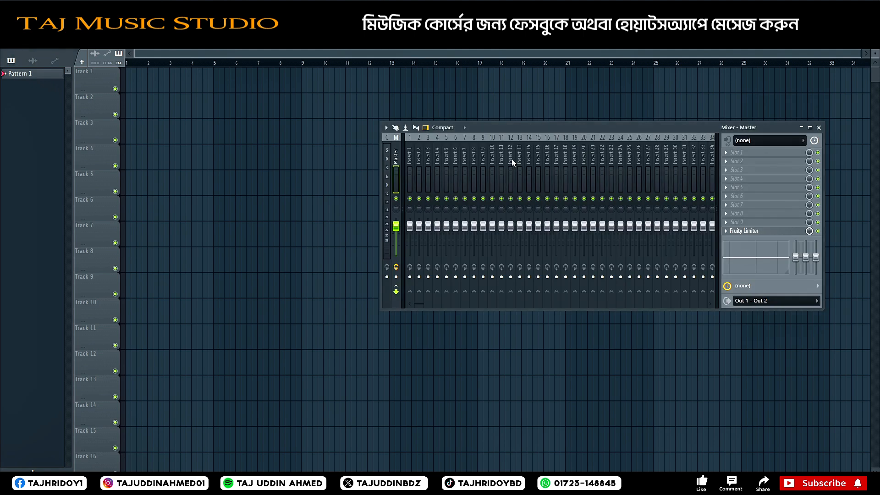
Set the audio input of mixer track Insert 12 to In 2 and close the mixer
{"action": "left_click", "coordinate": [510, 161]}
{"action": "left_click", "coordinate": [773, 141]}
{"action": "left_click", "coordinate": [751, 183]}
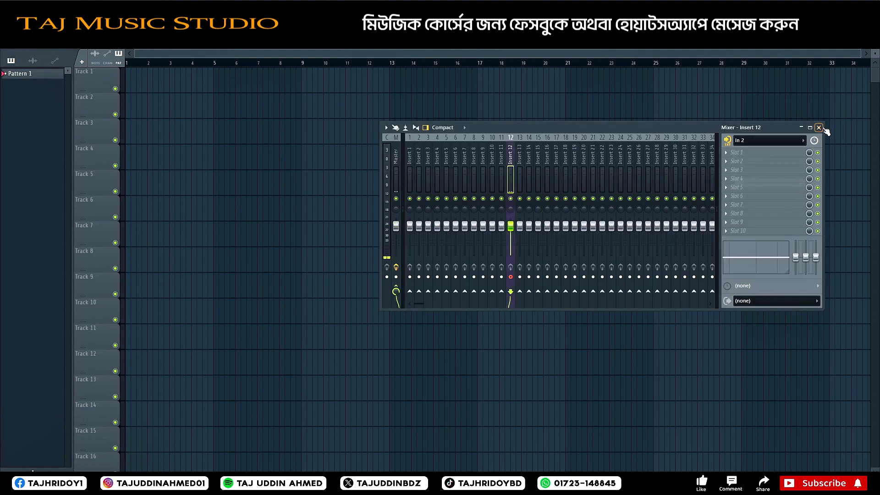
{"action": "left_click", "coordinate": [818, 127]}
{"action": "key", "text": "F9"}
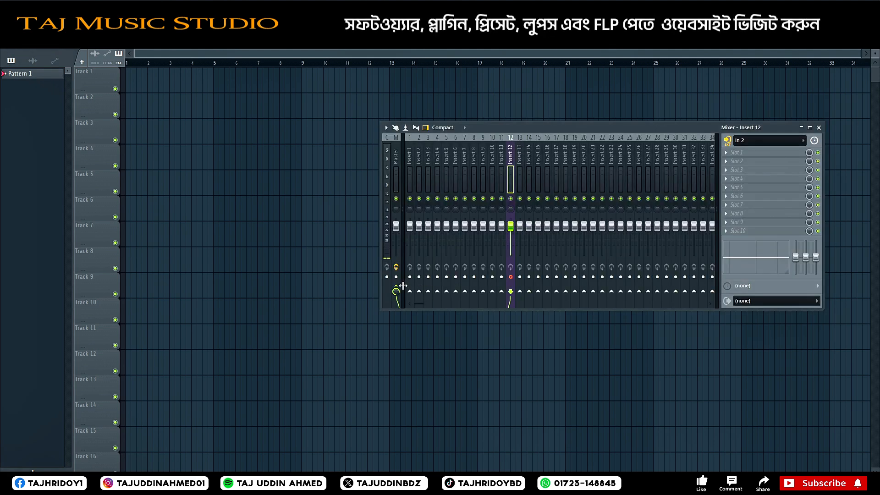
{"action": "key", "text": "F9"}
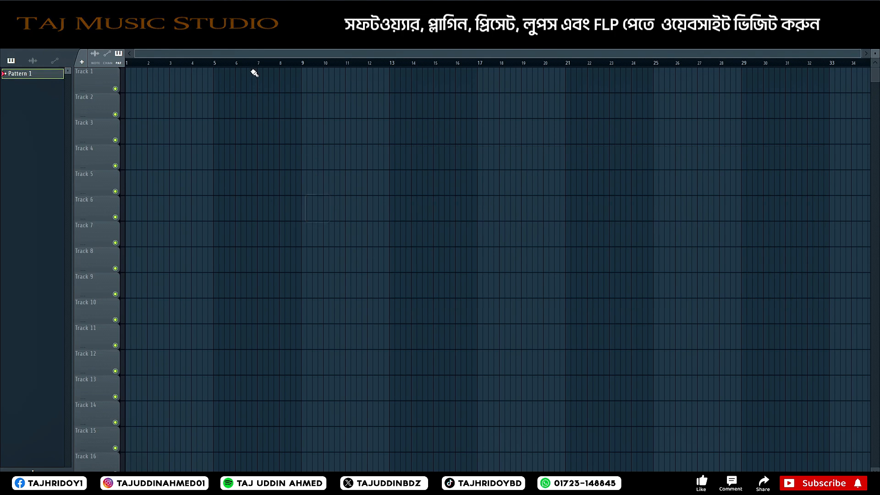
Record an audio take on Track 1 starting from bar 5
{"action": "left_click", "coordinate": [214, 63]}
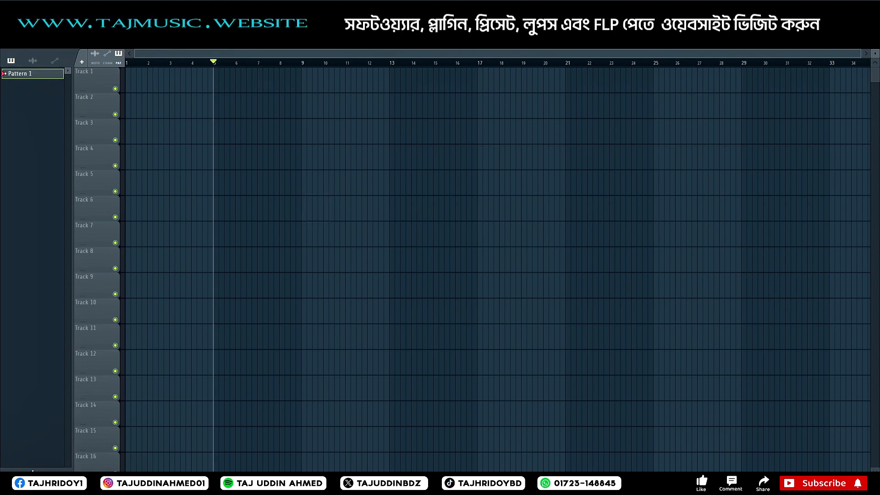
{"action": "key", "text": "space"}
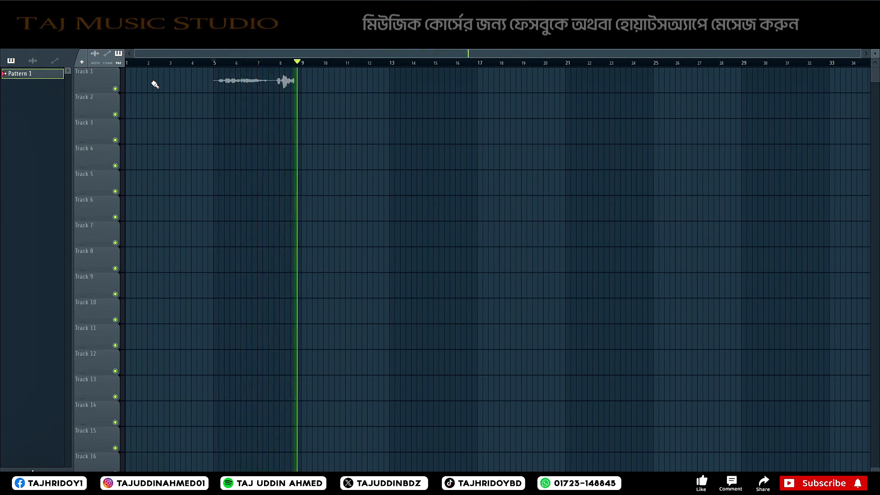
{"action": "key", "text": "space"}
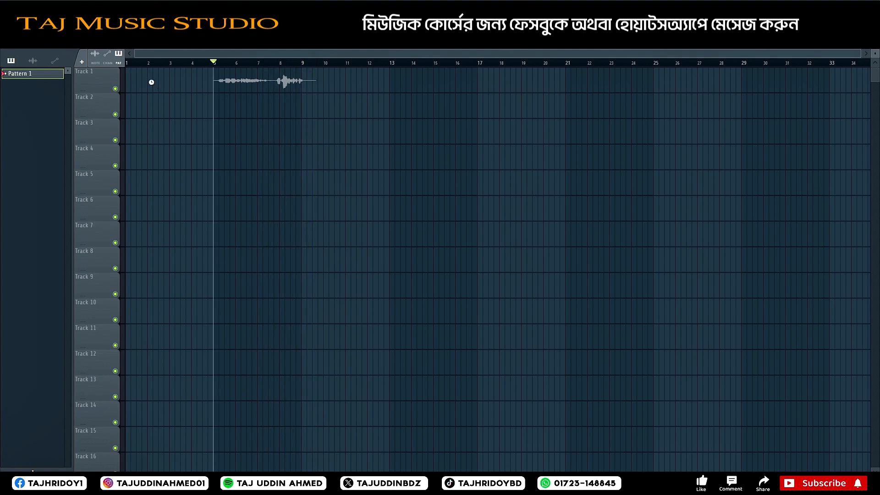
Enlarge the playlist tracks and raise the recorded clip's gain to 3.5 dB
{"action": "scroll", "coordinate": [220, 74], "scroll_direction": "up", "scroll_amount": 4}
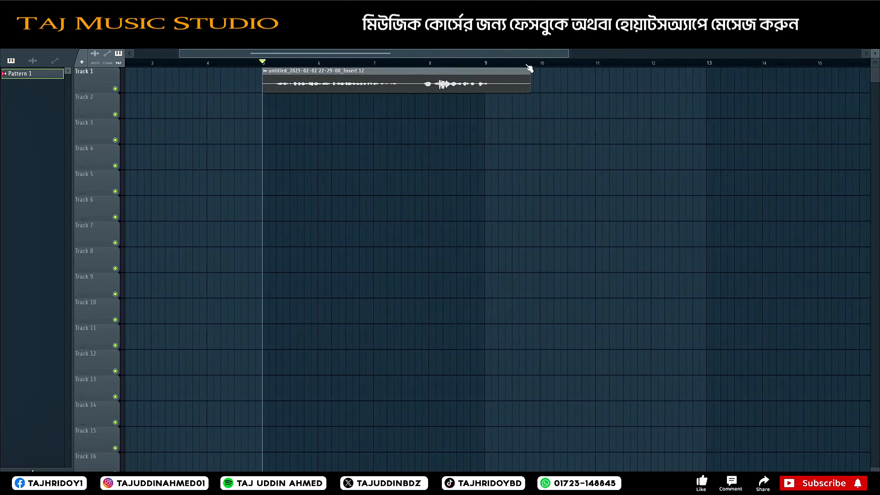
{"action": "left_click_drag", "start_coordinate": [876, 55], "coordinate": [877, 54]}
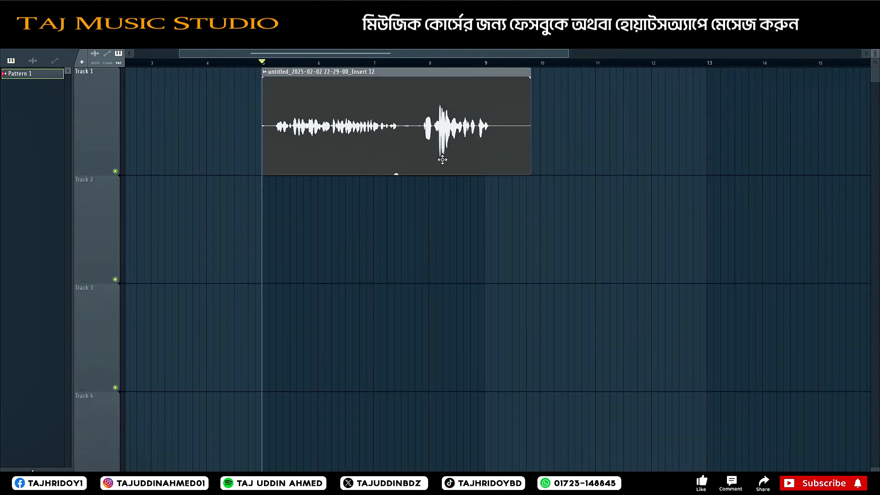
{"action": "mouse_move", "coordinate": [396, 174]}
{"action": "left_mouse_down"}
{"action": "mouse_move", "coordinate": [396, 158]}
{"action": "mouse_move", "coordinate": [396, 165]}
{"action": "left_mouse_up"}
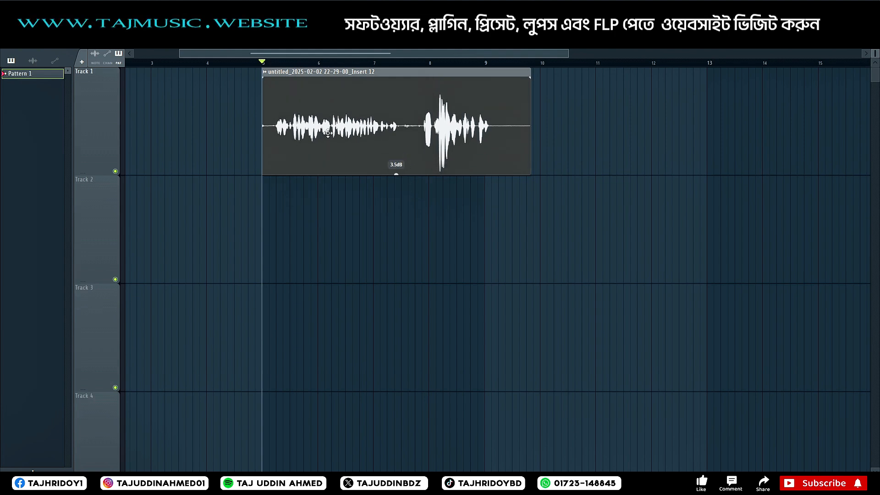
{"action": "scroll", "coordinate": [296, 63], "scroll_direction": "up", "scroll_amount": 4}
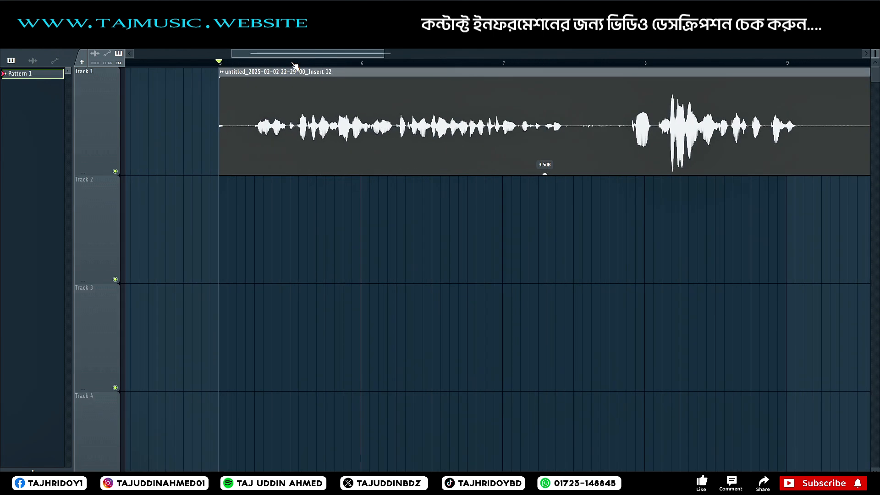
{"action": "scroll", "coordinate": [295, 64], "scroll_direction": "down", "scroll_amount": 3}
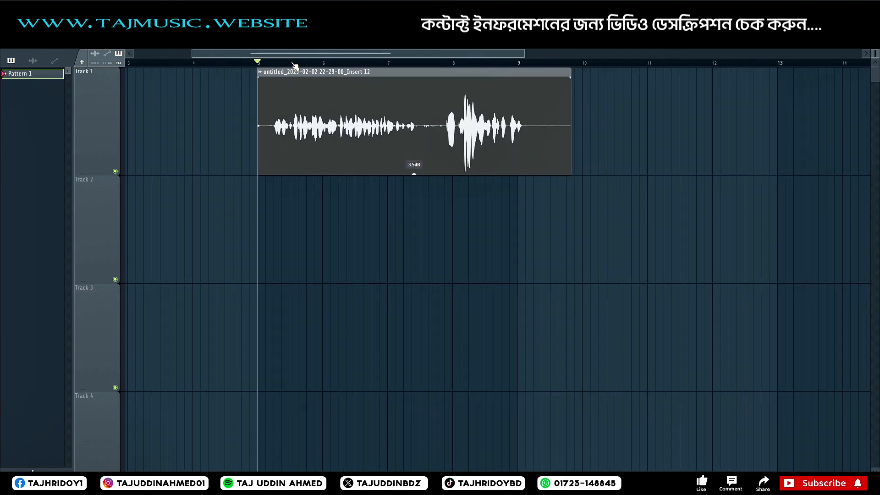
Delete the recorded clip from Track 1 and check the input level of Insert 12 in the mixer
{"action": "right_click", "coordinate": [341, 117]}
{"action": "key", "text": "F9"}
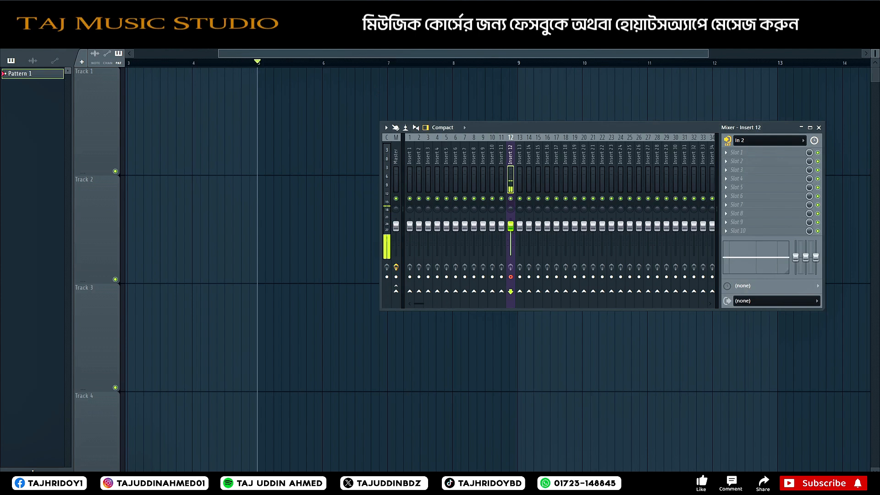
{"action": "key", "text": "F9"}
{"action": "scroll", "coordinate": [263, 68], "scroll_direction": "down", "scroll_amount": 2}
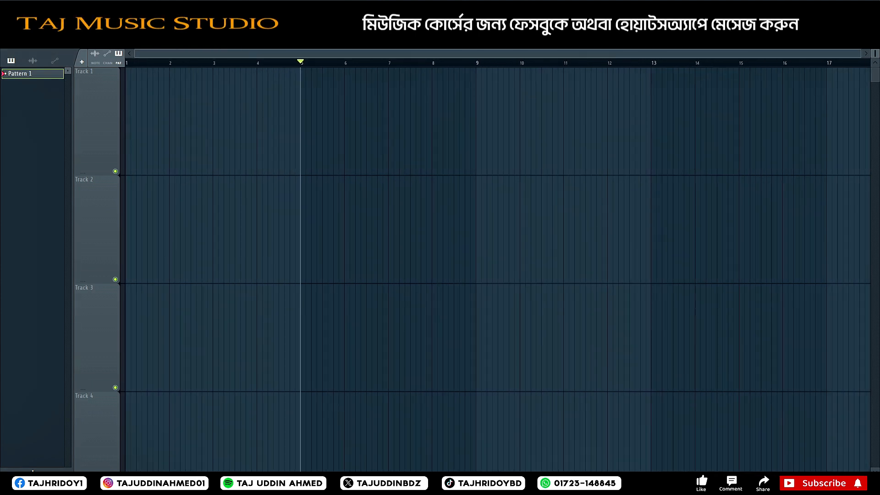
Record a new audio take on Track 1 from bar 5 to about bar 12 and return the playhead to the song start
{"action": "key", "text": "space"}
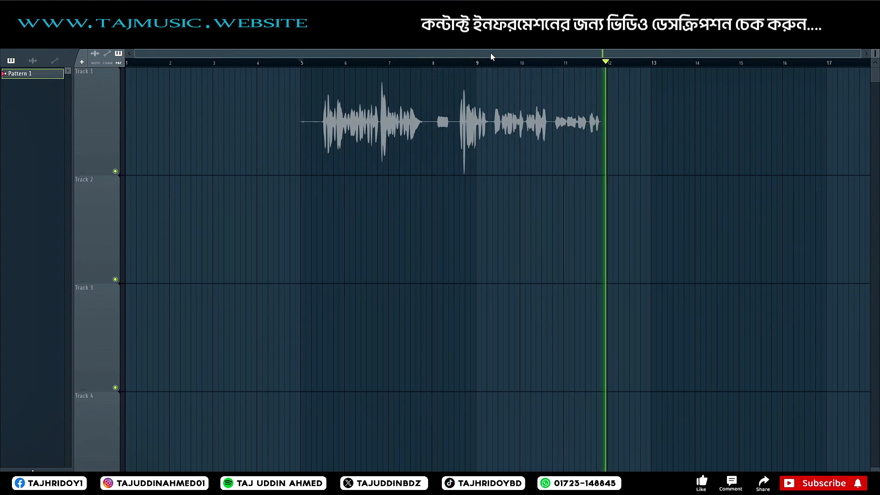
{"action": "key", "text": "space"}
{"action": "key", "text": "Home"}
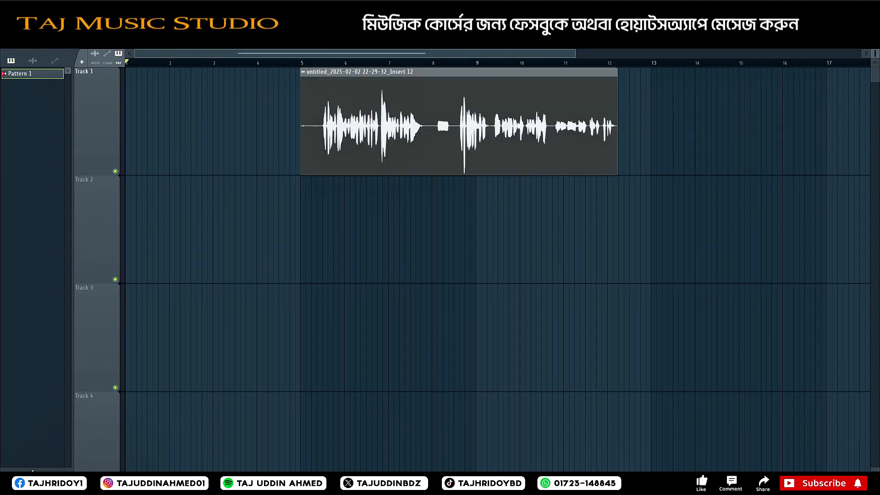
Increase Track 1's height to show the recorded waveform larger
{"action": "scroll", "coordinate": [429, 68], "scroll_direction": "up", "scroll_amount": 4}
{"action": "scroll", "coordinate": [429, 68], "scroll_direction": "down", "scroll_amount": 3}
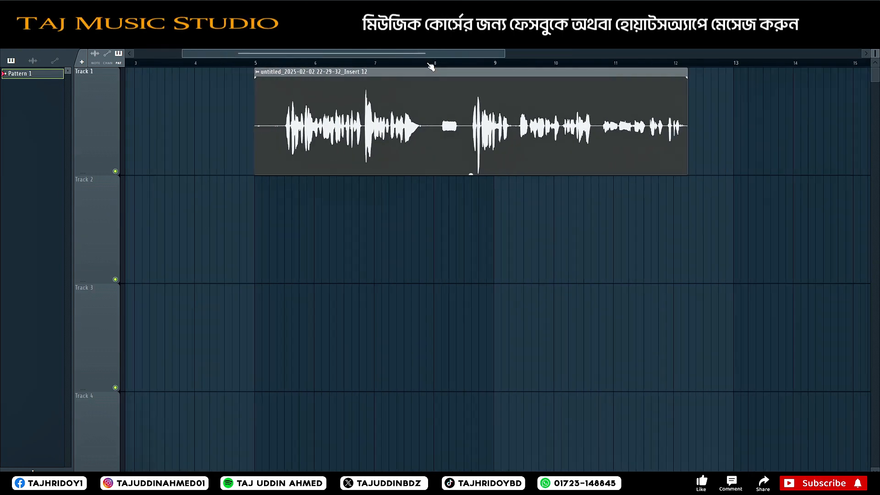
{"action": "scroll", "coordinate": [541, 68], "scroll_direction": "up", "scroll_amount": 3}
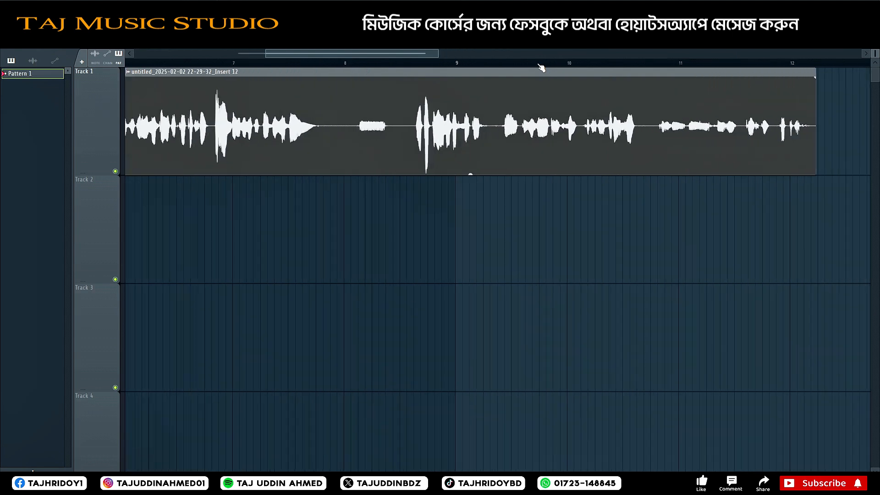
{"action": "scroll", "coordinate": [541, 68], "scroll_direction": "down", "scroll_amount": 1}
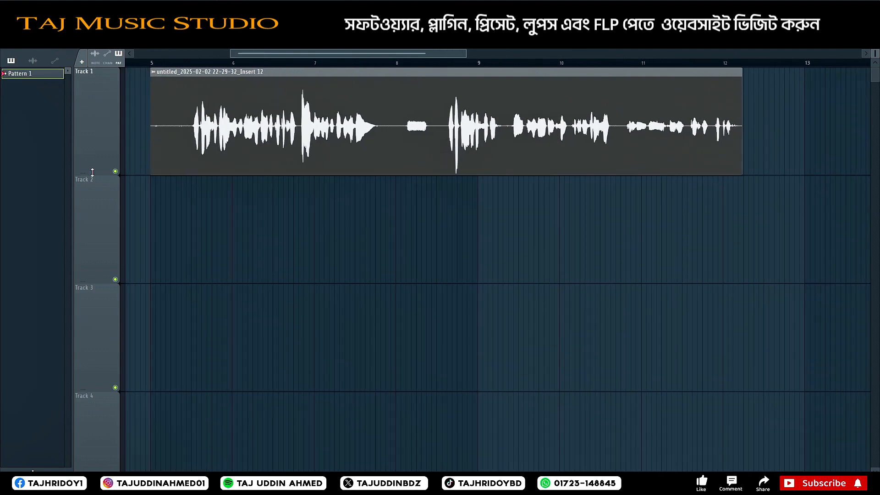
{"action": "left_click_drag", "start_coordinate": [90, 174], "coordinate": [113, 272]}
{"action": "scroll", "coordinate": [276, 70], "scroll_direction": "up", "scroll_amount": 2}
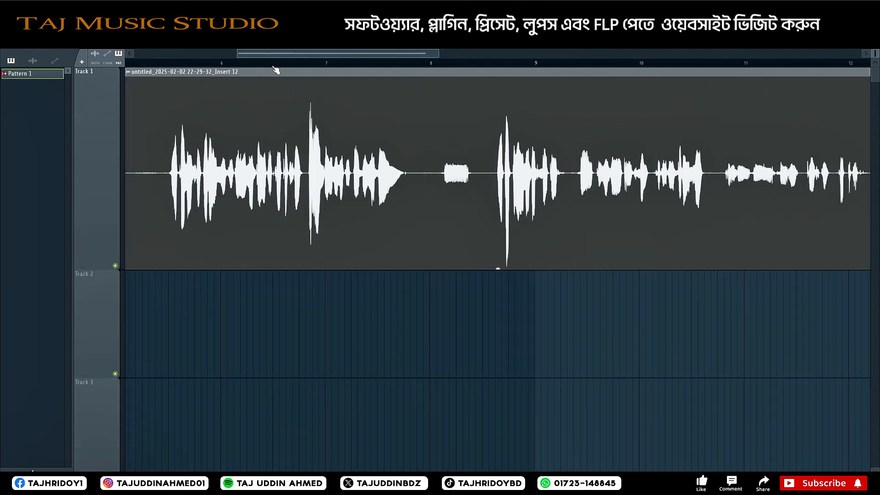
{"action": "scroll", "coordinate": [277, 70], "scroll_direction": "down", "scroll_amount": 2}
Check the audio input assigned to Insert 12 in the mixer, then close the mixer
{"action": "key", "text": "F9"}
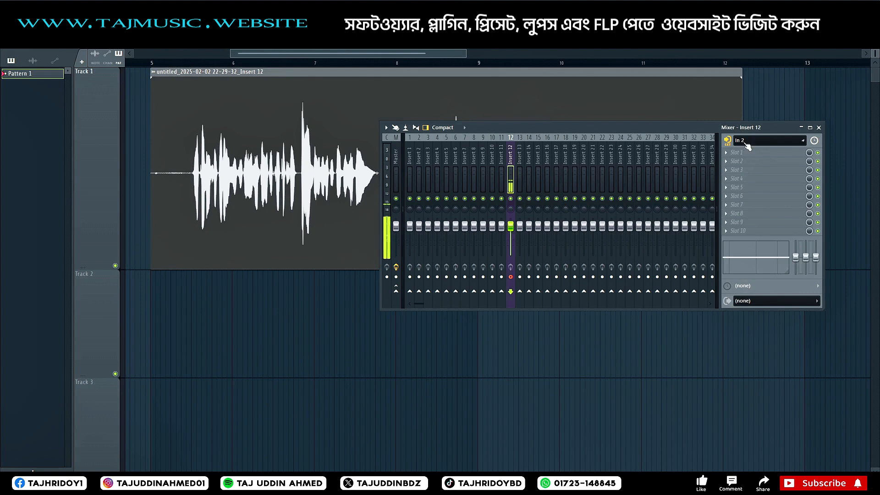
{"action": "left_click", "coordinate": [747, 141]}
{"action": "left_click", "coordinate": [819, 127]}
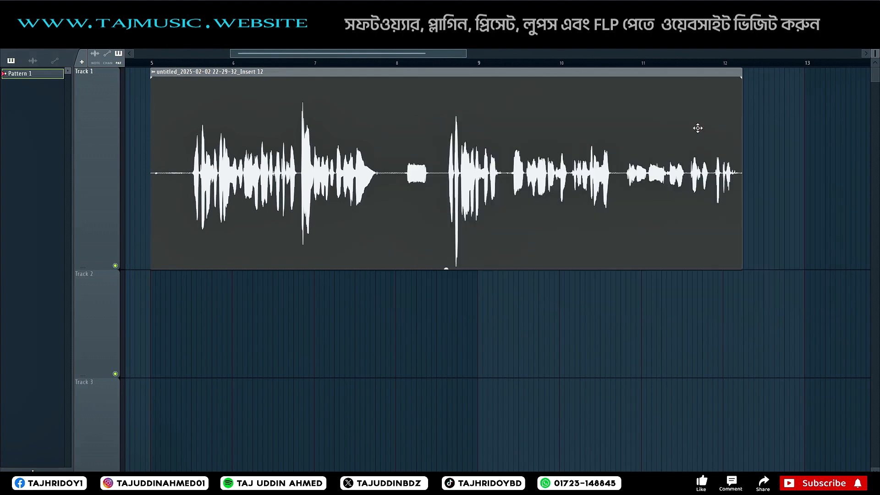
Examine the recorded waveform on Track 1 for loud peaks and quiet passages
{"action": "left_click_drag", "start_coordinate": [266, 54], "coordinate": [260, 54]}
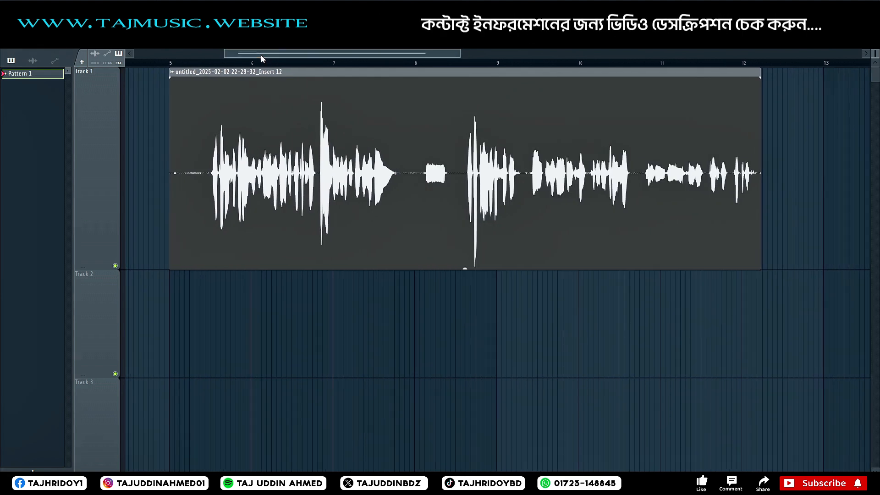
{"action": "scroll", "coordinate": [220, 64], "scroll_direction": "up", "scroll_amount": 5}
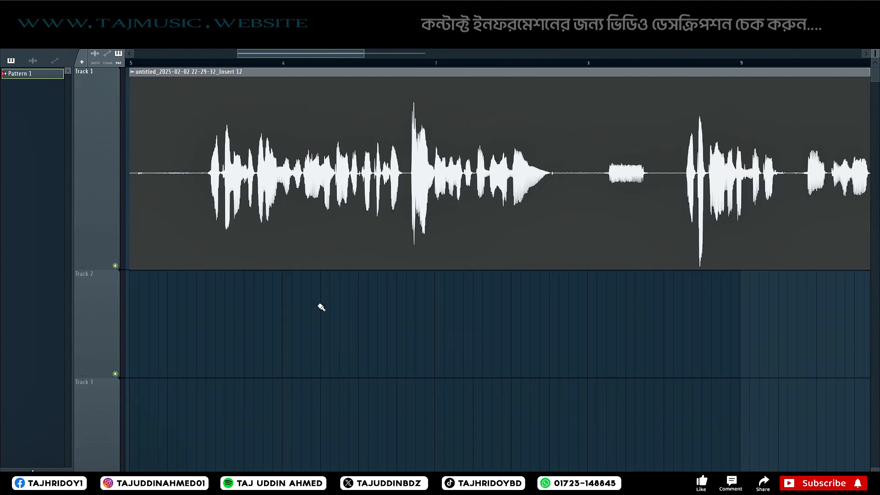
{"action": "mouse_move", "coordinate": [311, 55]}
{"action": "left_mouse_down"}
{"action": "mouse_move", "coordinate": [292, 54]}
{"action": "mouse_move", "coordinate": [310, 52]}
{"action": "left_mouse_up"}
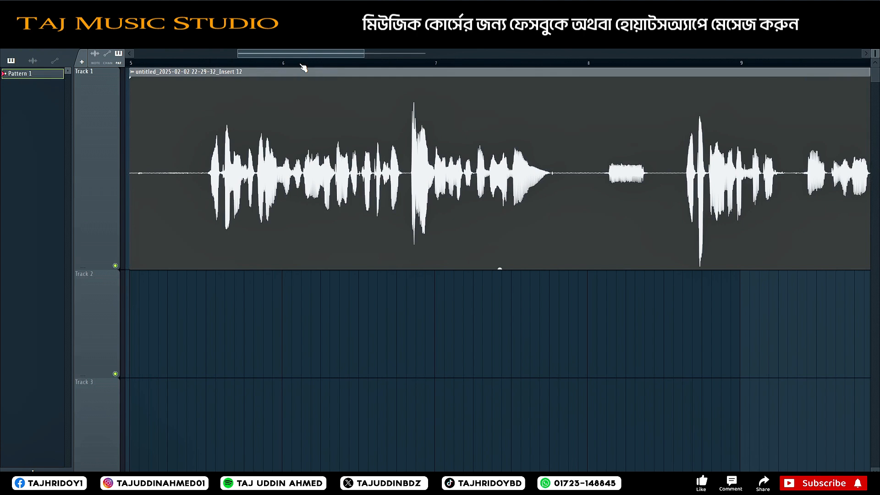
{"action": "scroll", "coordinate": [282, 64], "scroll_direction": "up", "scroll_amount": 3}
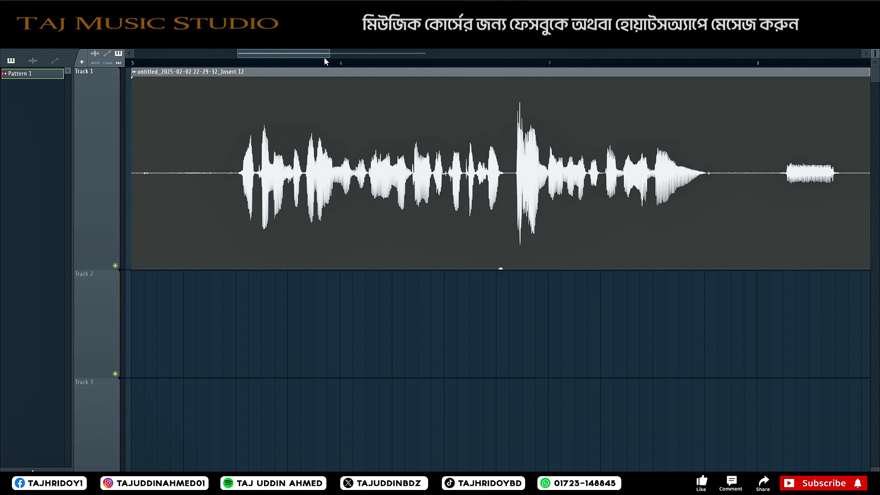
{"action": "scroll", "coordinate": [327, 64], "scroll_direction": "right", "scroll_amount": 2}
{"action": "scroll", "coordinate": [326, 63], "scroll_direction": "down", "scroll_amount": 3}
{"action": "left_click_drag", "start_coordinate": [326, 57], "coordinate": [322, 57]}
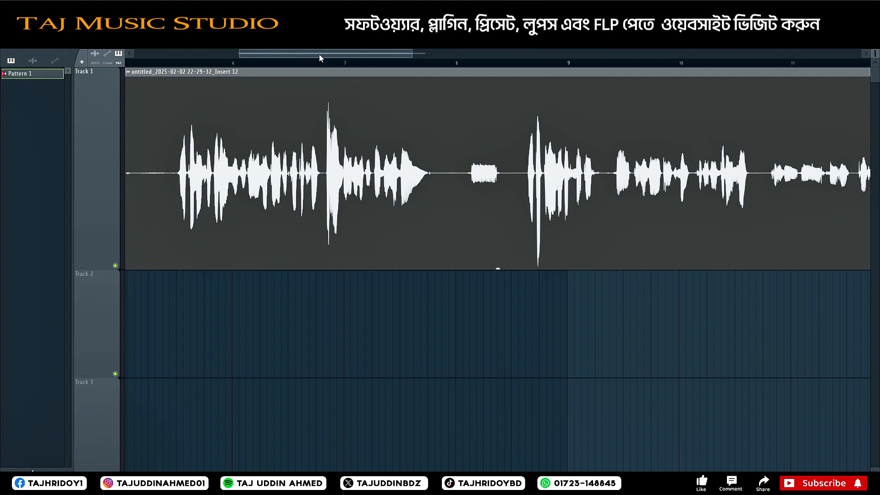
{"action": "left_click_drag", "start_coordinate": [319, 54], "coordinate": [312, 54]}
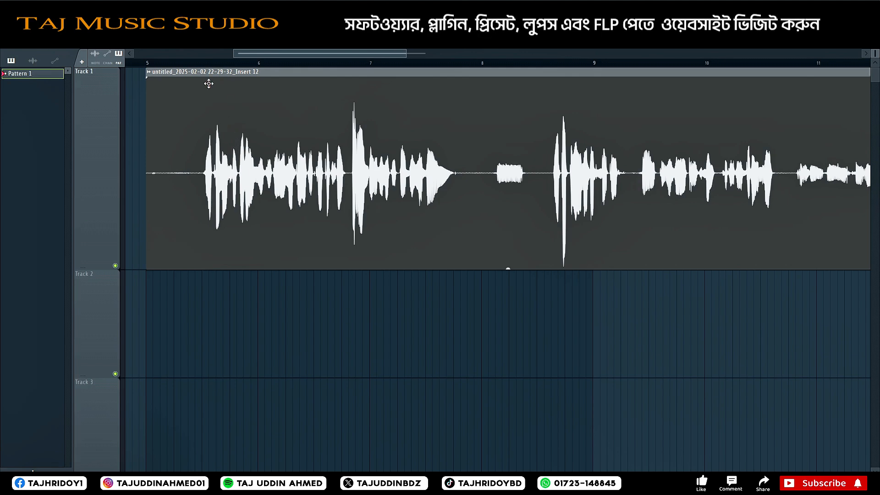
Create an automation clip for the recorded audio clip's channel volume and close its channel settings
{"action": "scroll", "coordinate": [206, 82], "scroll_direction": "up", "scroll_amount": 2}
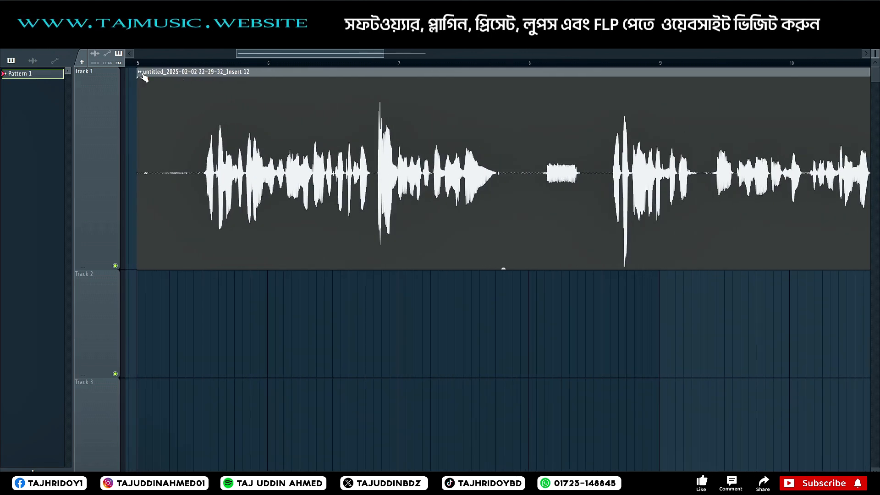
{"action": "double_click", "coordinate": [227, 157]}
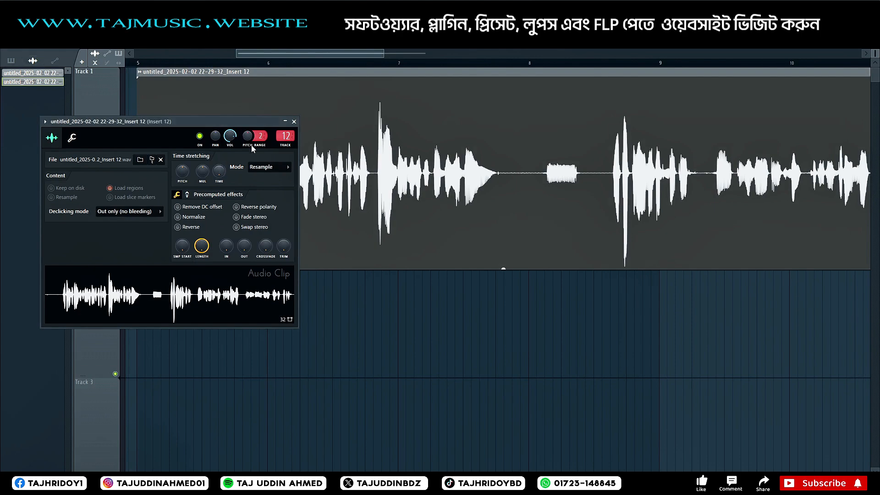
{"action": "right_click", "coordinate": [230, 137]}
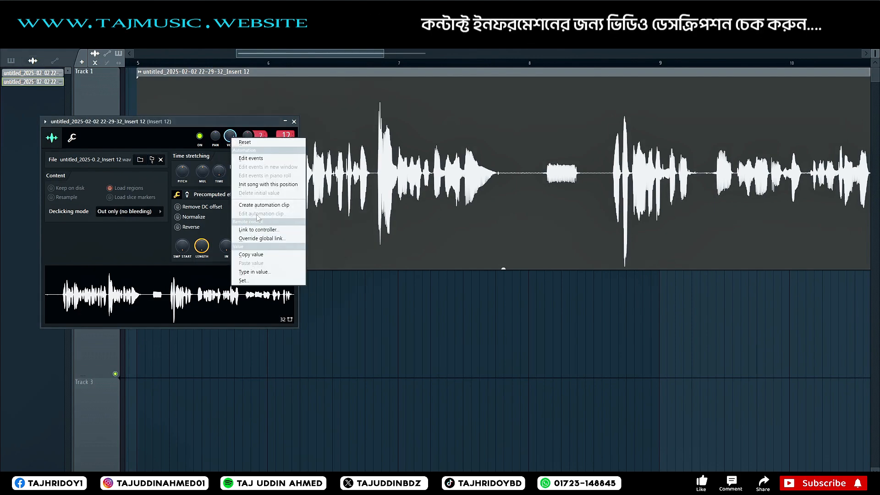
{"action": "left_click", "coordinate": [266, 207]}
{"action": "left_click", "coordinate": [294, 121]}
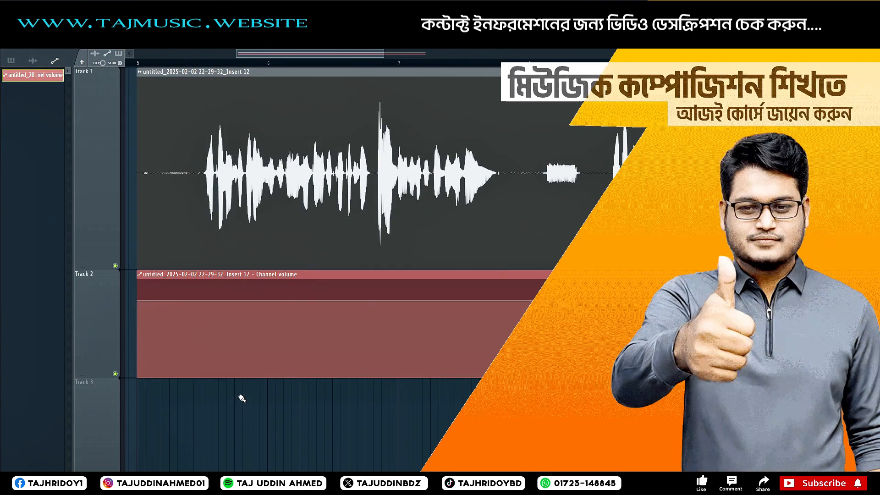
Shape a curved volume dip in the automation clip under the loud peak just before bar 7
{"action": "scroll", "coordinate": [223, 71], "scroll_direction": "up", "scroll_amount": 5}
{"action": "scroll", "coordinate": [223, 70], "scroll_direction": "down", "scroll_amount": 3}
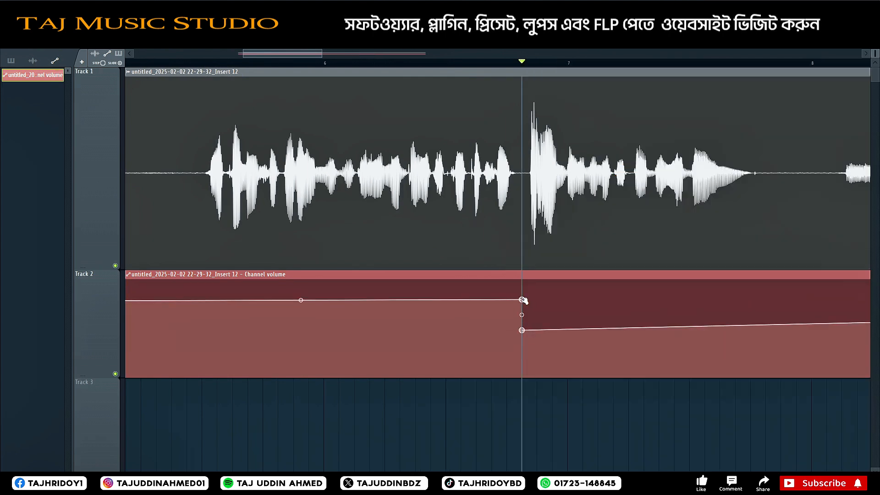
{"action": "left_click_drag", "start_coordinate": [523, 301], "coordinate": [552, 329]}
{"action": "right_click", "coordinate": [559, 323]}
{"action": "left_click_drag", "start_coordinate": [529, 319], "coordinate": [543, 329]}
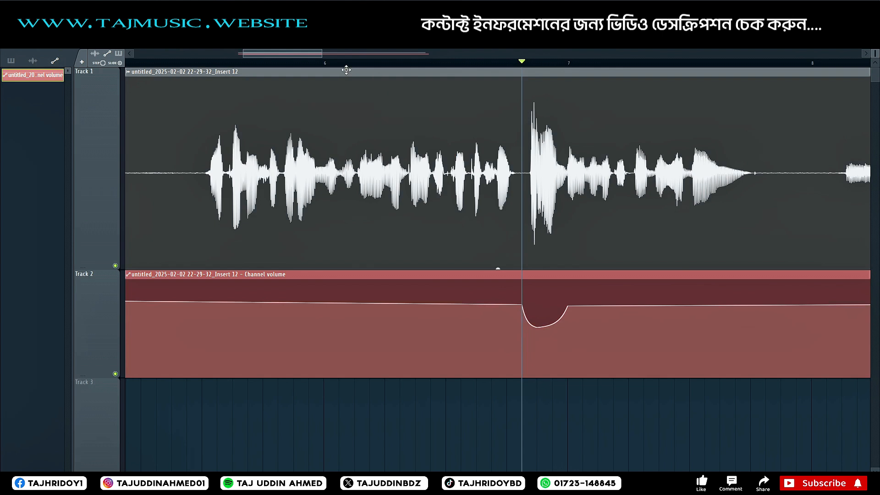
Add a smaller curved volume dip in the automation clip under the loud syllables just before bar 6
{"action": "left_click", "coordinate": [281, 63]}
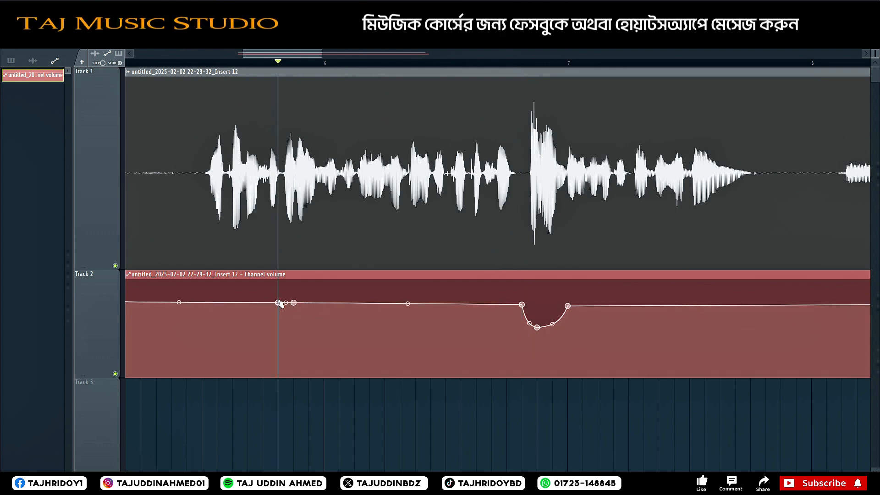
{"action": "left_click", "coordinate": [308, 303]}
{"action": "left_click_drag", "start_coordinate": [294, 303], "coordinate": [296, 315]}
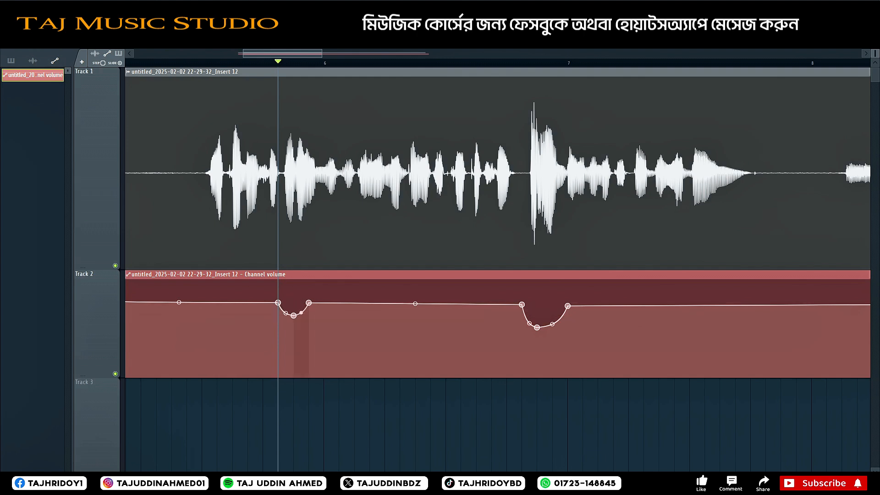
Add automation points for a volume dip under the loud syllable at the start of the first phrase, before bar 6
{"action": "left_click_drag", "start_coordinate": [202, 63], "coordinate": [232, 64]}
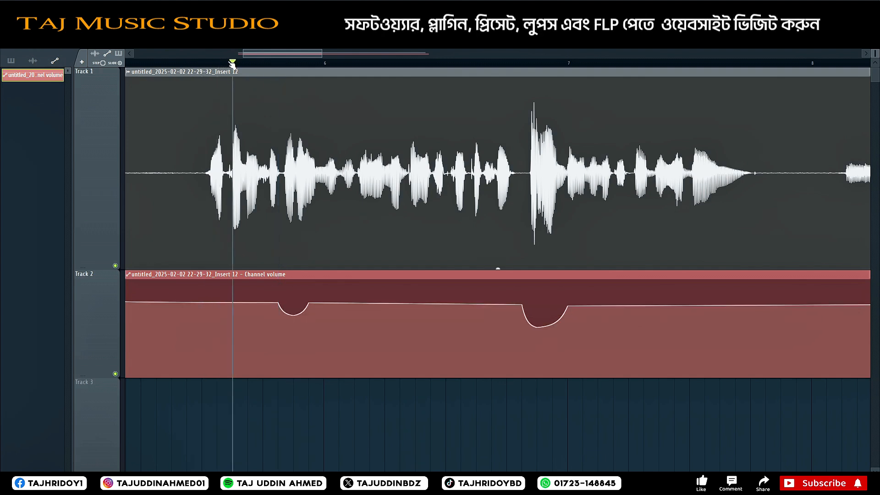
{"action": "mouse_move", "coordinate": [237, 323]}
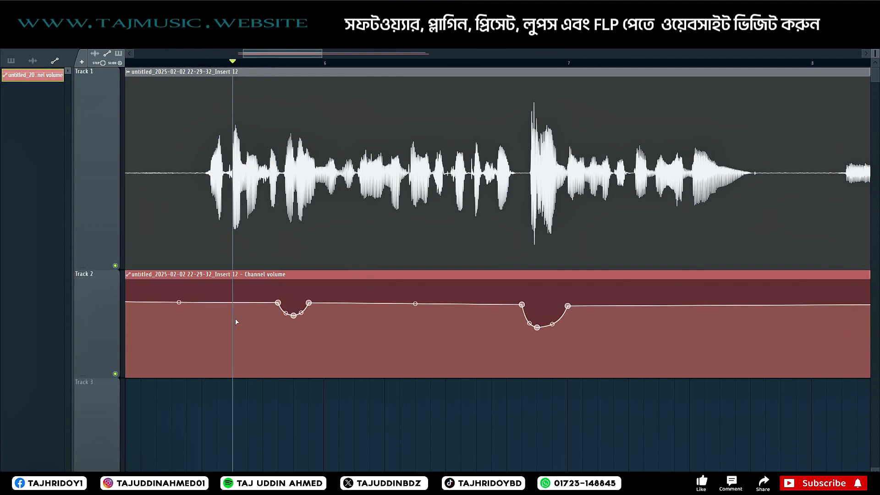
{"action": "scroll", "coordinate": [231, 68], "scroll_direction": "up", "scroll_amount": 3}
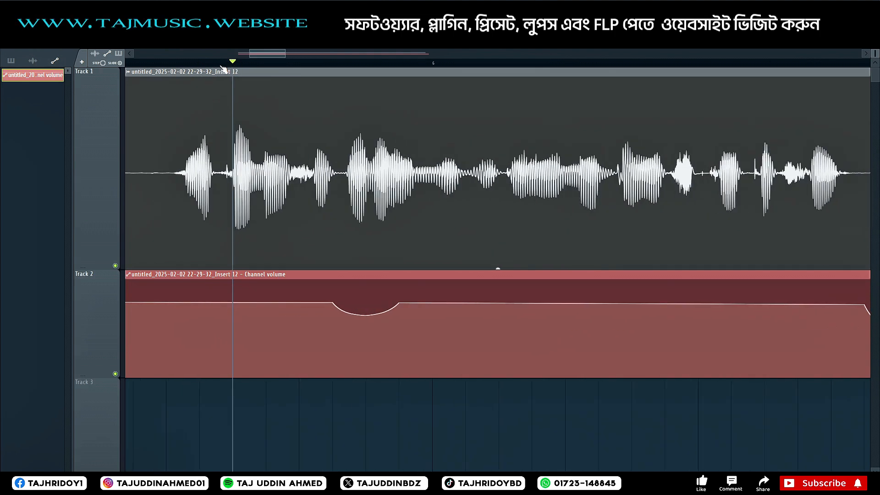
{"action": "mouse_move", "coordinate": [251, 305]}
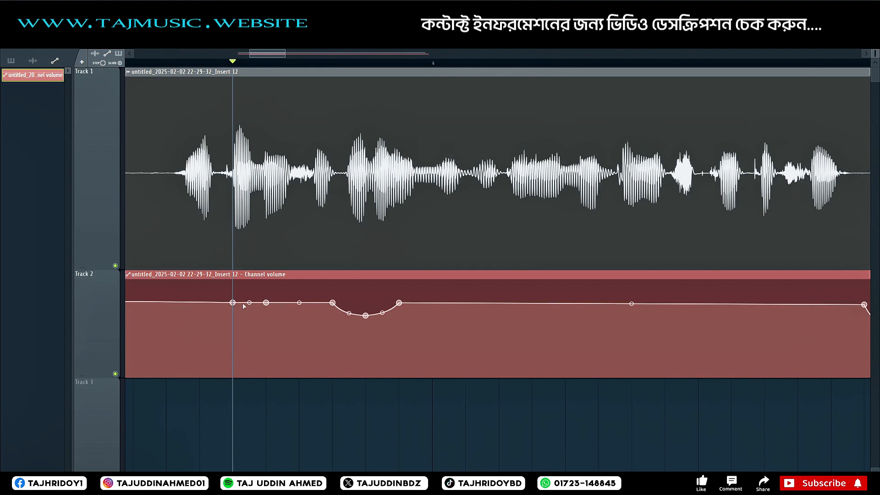
{"action": "right_click", "coordinate": [242, 306]}
{"action": "mouse_move", "coordinate": [243, 306]}
{"action": "left_mouse_down"}
{"action": "mouse_move", "coordinate": [249, 324]}
{"action": "mouse_move", "coordinate": [205, 303]}
{"action": "mouse_move", "coordinate": [233, 303]}
{"action": "left_mouse_up"}
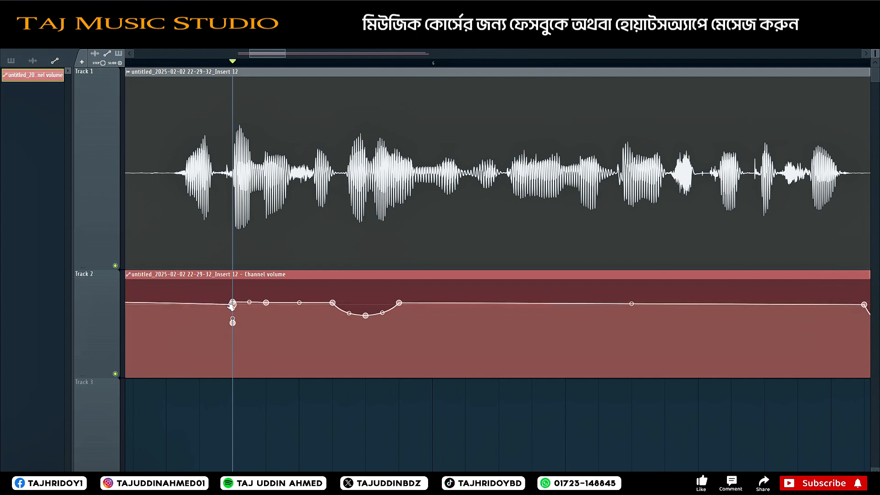
{"action": "mouse_move", "coordinate": [232, 306]}
{"action": "left_mouse_down"}
{"action": "mouse_move", "coordinate": [231, 316]}
{"action": "mouse_move", "coordinate": [234, 306]}
{"action": "left_mouse_up"}
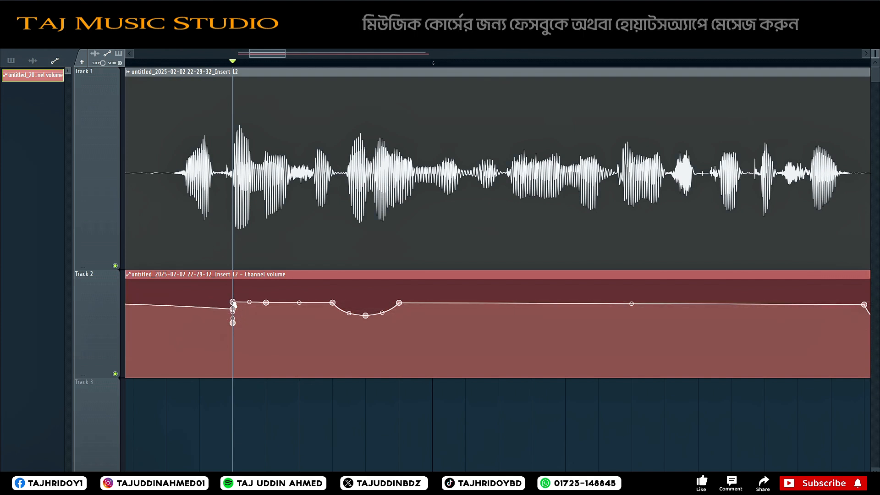
Delete the stray points at that first dip, add its starting point, and bend its left side into an even curve
{"action": "right_click", "coordinate": [233, 304]}
{"action": "left_click", "coordinate": [243, 313]}
{"action": "right_click", "coordinate": [234, 309]}
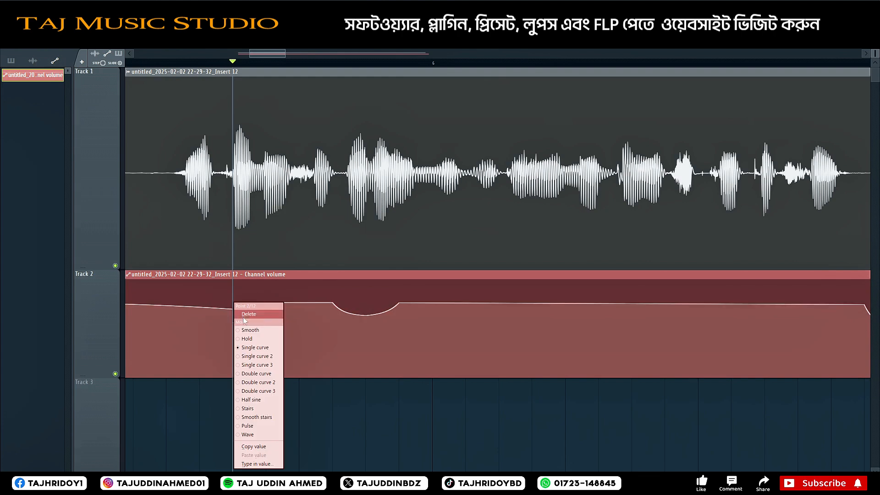
{"action": "left_click", "coordinate": [245, 315]}
{"action": "right_click", "coordinate": [202, 303]}
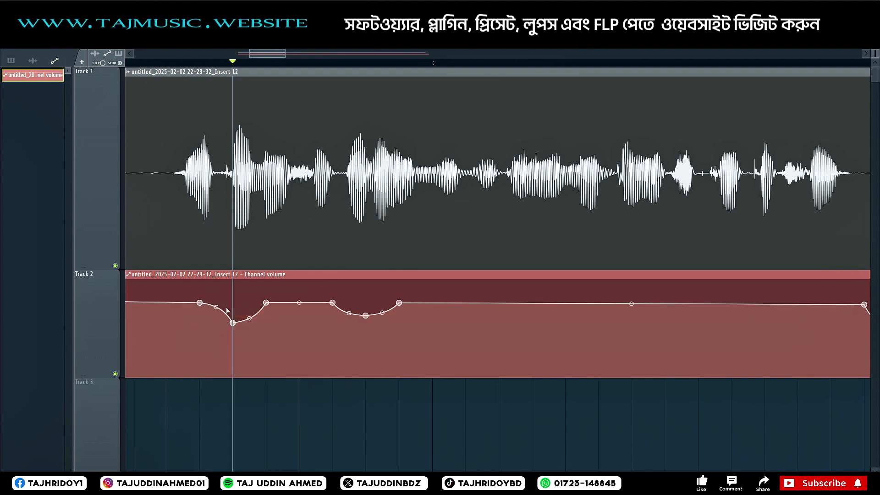
{"action": "left_click_drag", "start_coordinate": [216, 306], "coordinate": [216, 311]}
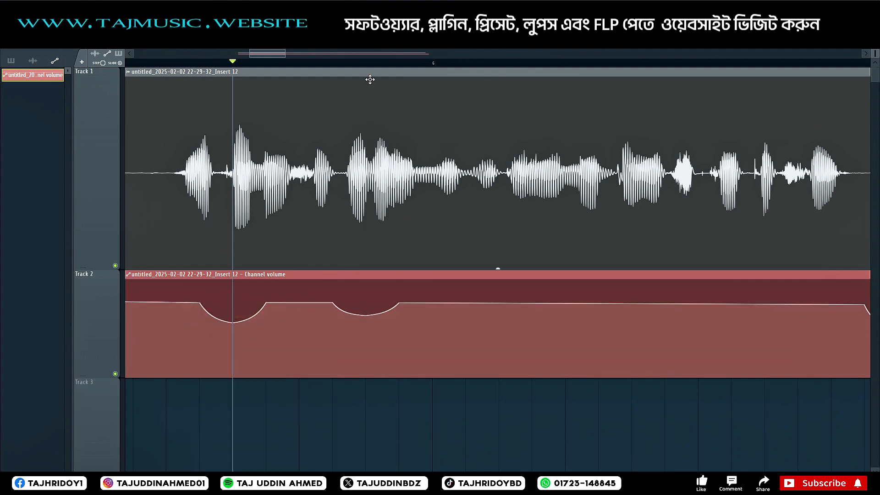
Create a deep curved volume dip in the automation clip under the tallest peak between bars 8 and 9
{"action": "scroll", "coordinate": [357, 70], "scroll_direction": "down", "scroll_amount": 3}
{"action": "scroll", "coordinate": [358, 70], "scroll_direction": "down", "scroll_amount": 2}
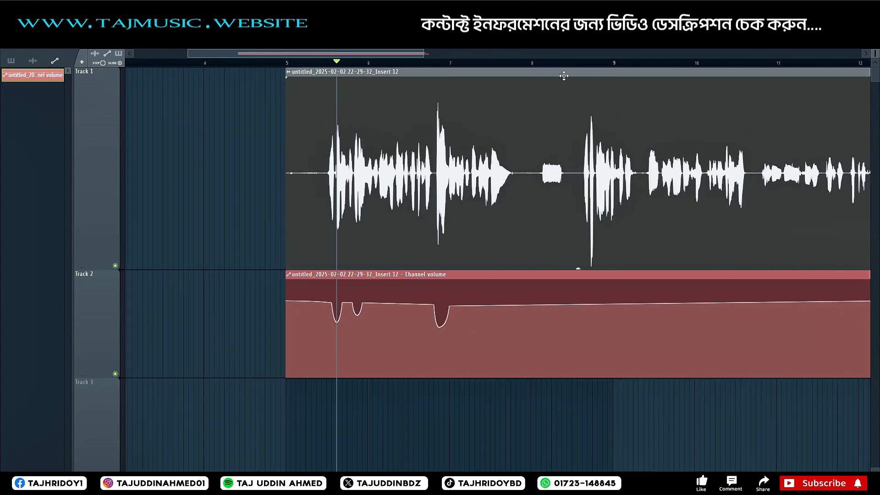
{"action": "scroll", "coordinate": [618, 68], "scroll_direction": "up", "scroll_amount": 5}
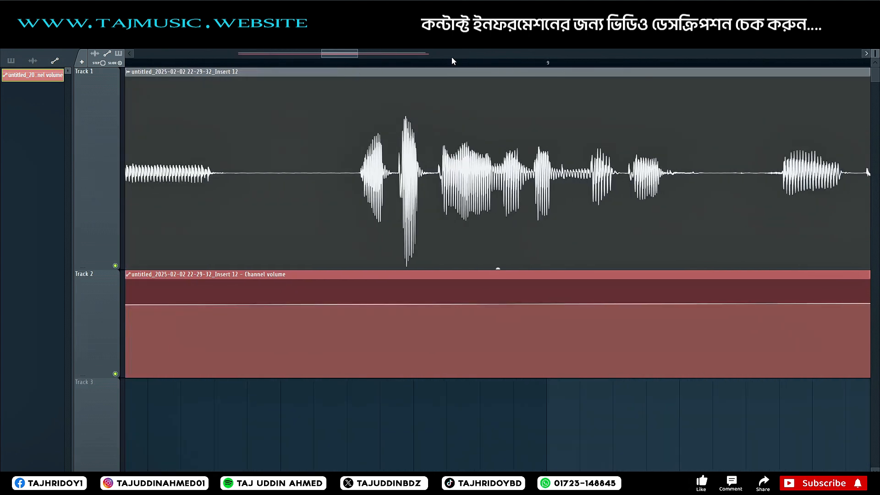
{"action": "left_click", "coordinate": [380, 305]}
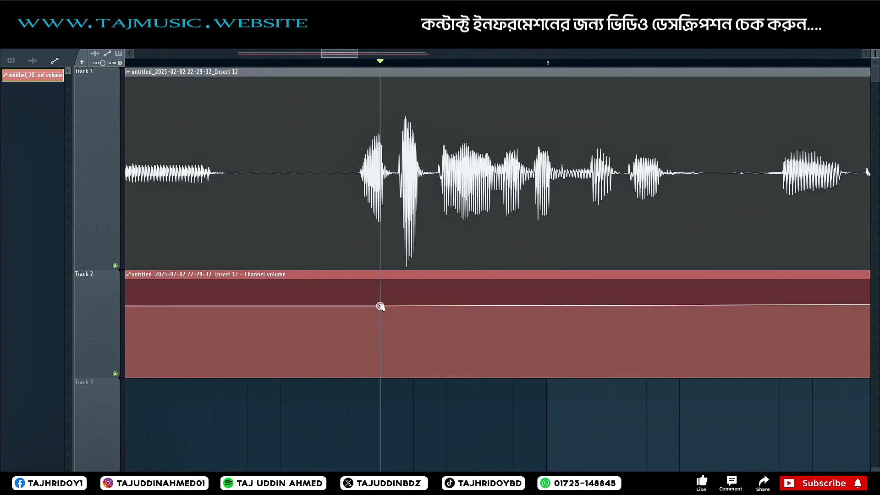
{"action": "left_click", "coordinate": [413, 333]}
{"action": "left_click", "coordinate": [446, 317]}
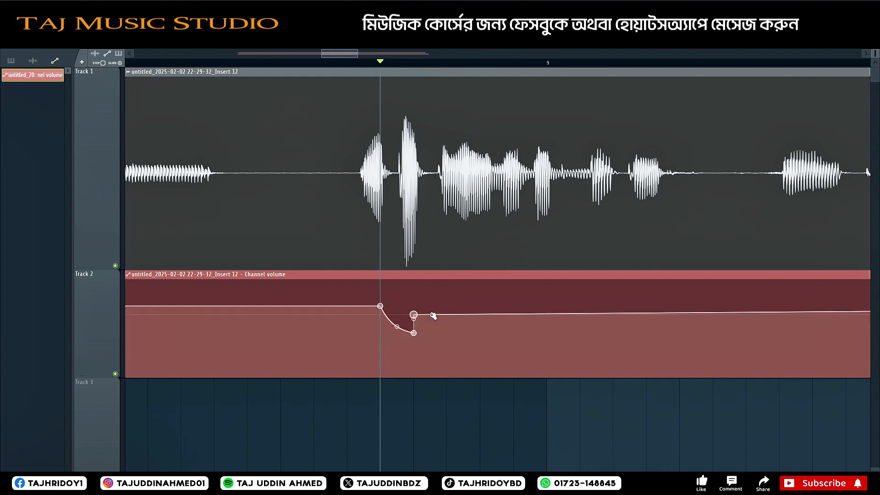
{"action": "left_click_drag", "start_coordinate": [432, 317], "coordinate": [447, 304]}
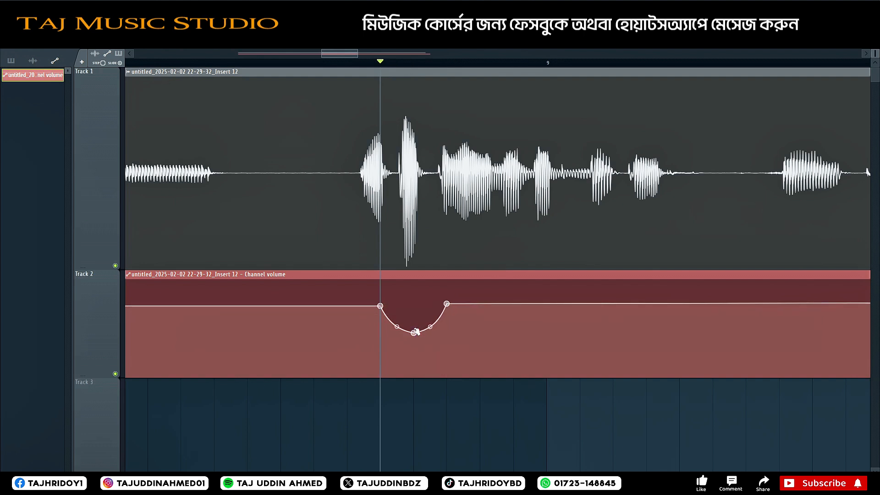
{"action": "left_click_drag", "start_coordinate": [415, 332], "coordinate": [416, 344]}
Shift the start and low point of the dip before bar 9 one grid step earlier and readjust its end point
{"action": "scroll", "coordinate": [446, 68], "scroll_direction": "down", "scroll_amount": 3}
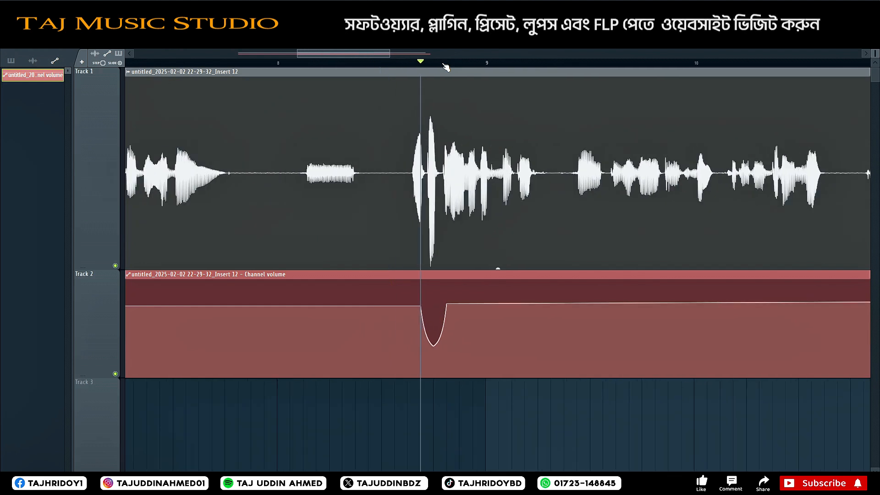
{"action": "scroll", "coordinate": [446, 68], "scroll_direction": "down", "scroll_amount": 4}
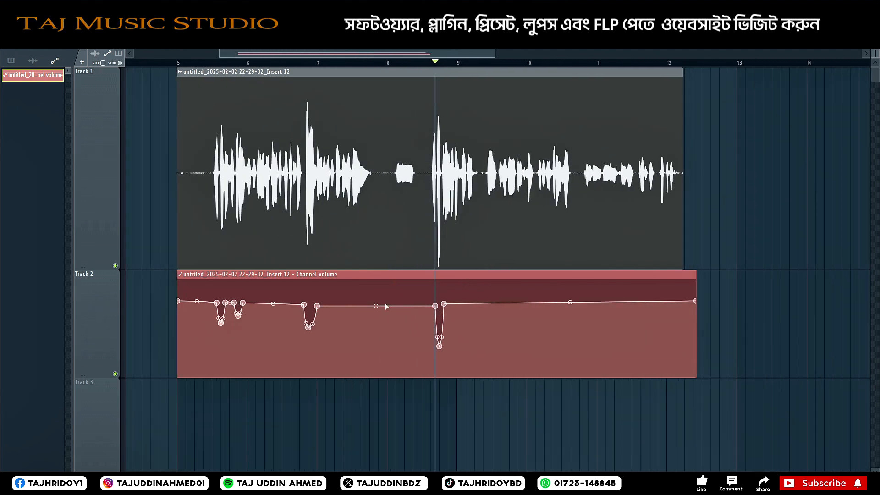
{"action": "mouse_move", "coordinate": [445, 304]}
{"action": "left_mouse_down"}
{"action": "mouse_move", "coordinate": [436, 304]}
{"action": "mouse_move", "coordinate": [444, 305]}
{"action": "left_mouse_up"}
{"action": "scroll", "coordinate": [465, 62], "scroll_direction": "up", "scroll_amount": 3}
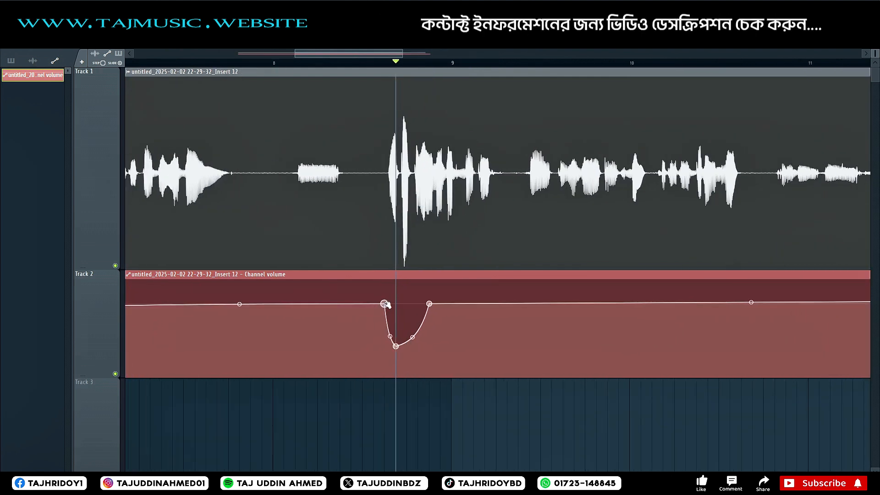
{"action": "left_click_drag", "start_coordinate": [433, 306], "coordinate": [422, 304]}
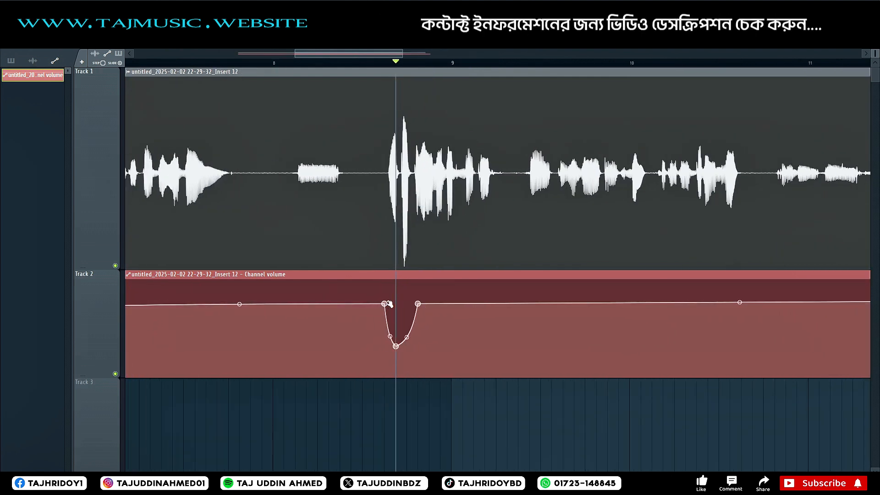
{"action": "scroll", "coordinate": [447, 67], "scroll_direction": "down", "scroll_amount": 5}
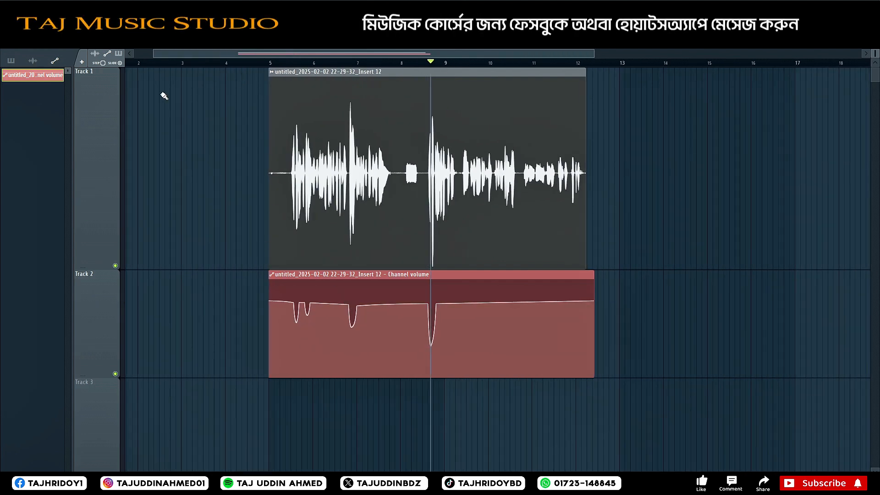
Try consolidating Track 1 from the track start to a 24Bit int stereo WAV, and delete the rendered clip
{"action": "right_click", "coordinate": [97, 134]}
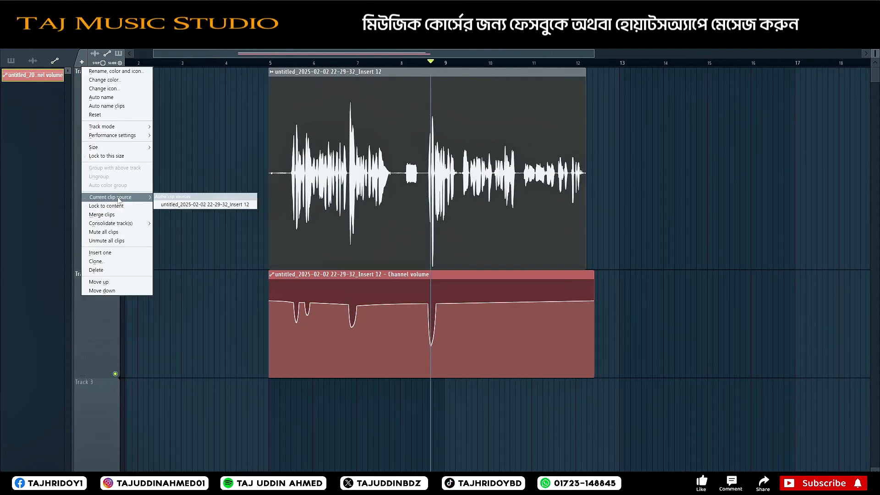
{"action": "mouse_move", "coordinate": [123, 223]}
{"action": "left_click", "coordinate": [176, 223]}
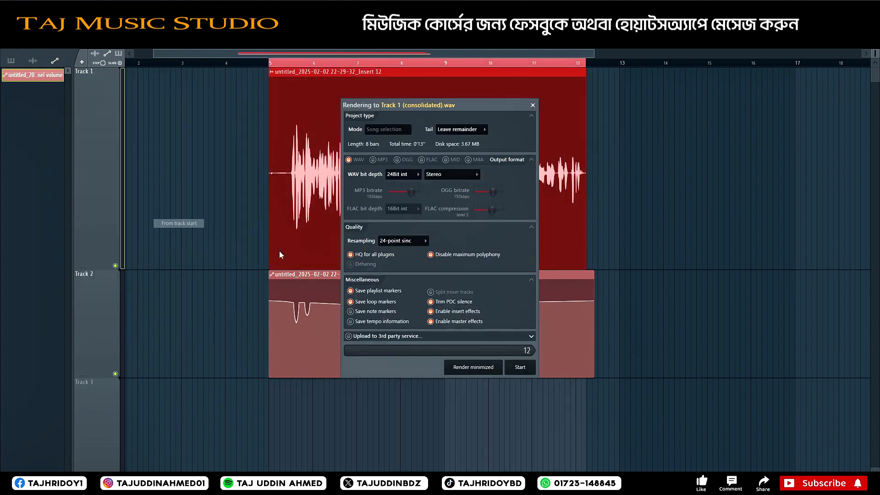
{"action": "left_click", "coordinate": [520, 367]}
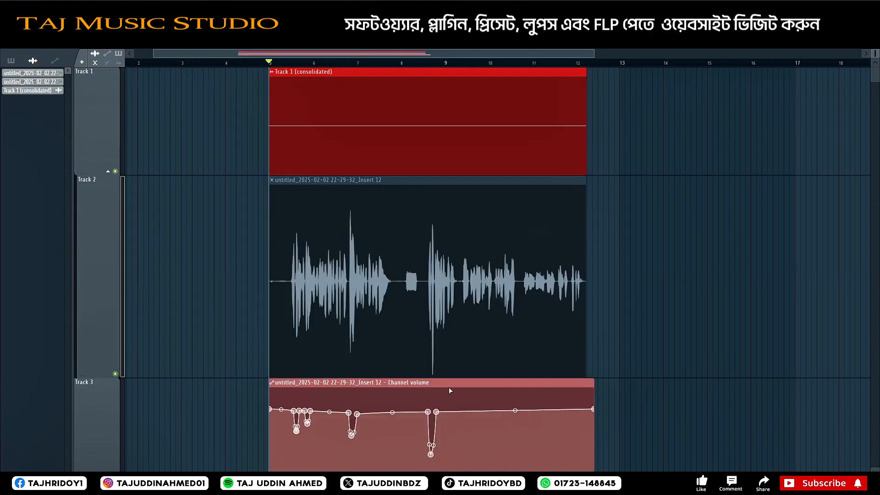
{"action": "right_click", "coordinate": [308, 122]}
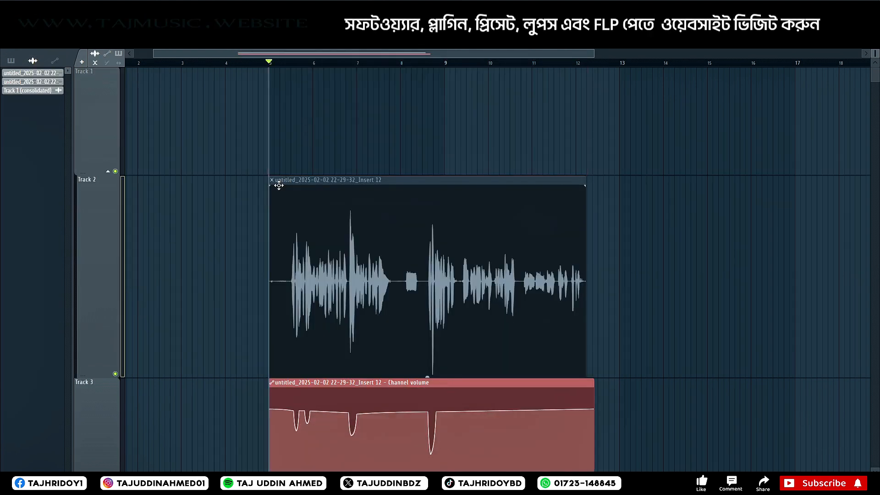
Check the recorded clip's channel settings, route mixer Insert 12 to the Master, and unmute the original clip on Track 2
{"action": "double_click", "coordinate": [342, 238]}
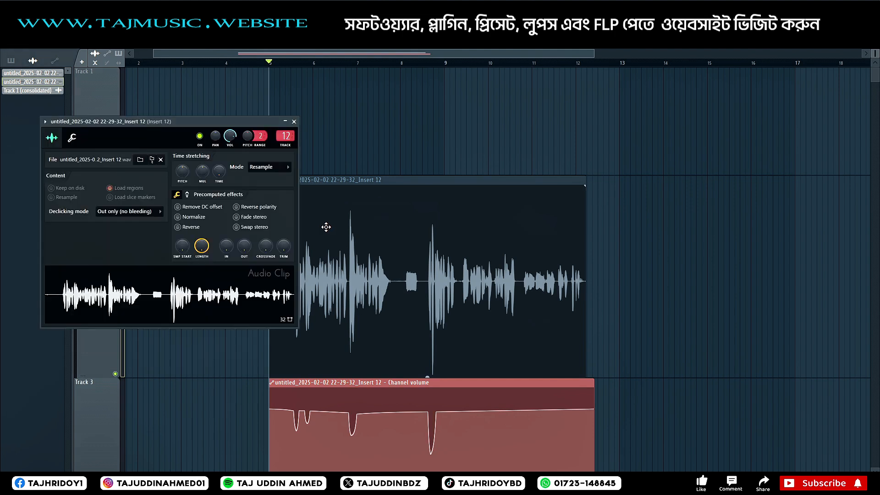
{"action": "left_click", "coordinate": [294, 122]}
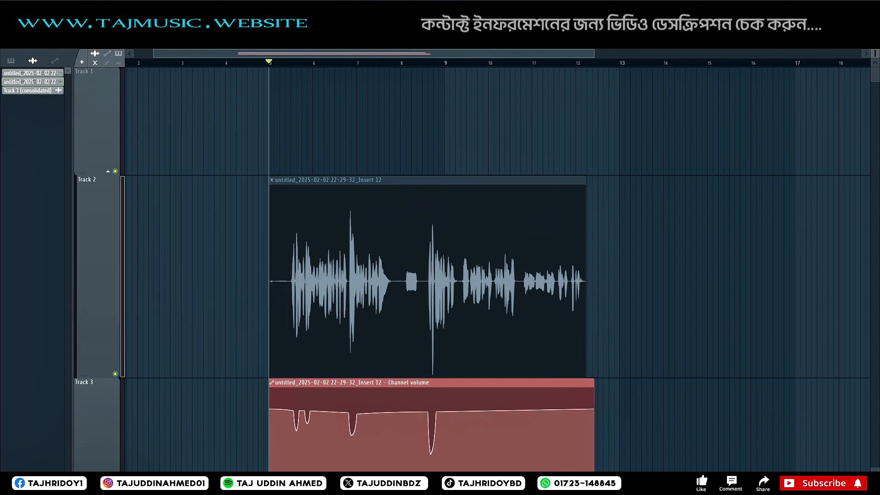
{"action": "key", "text": "F9"}
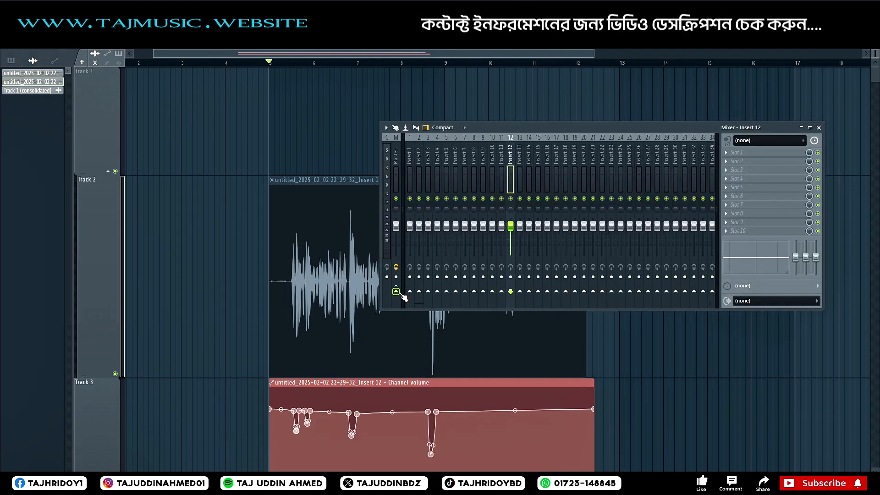
{"action": "left_click", "coordinate": [399, 294]}
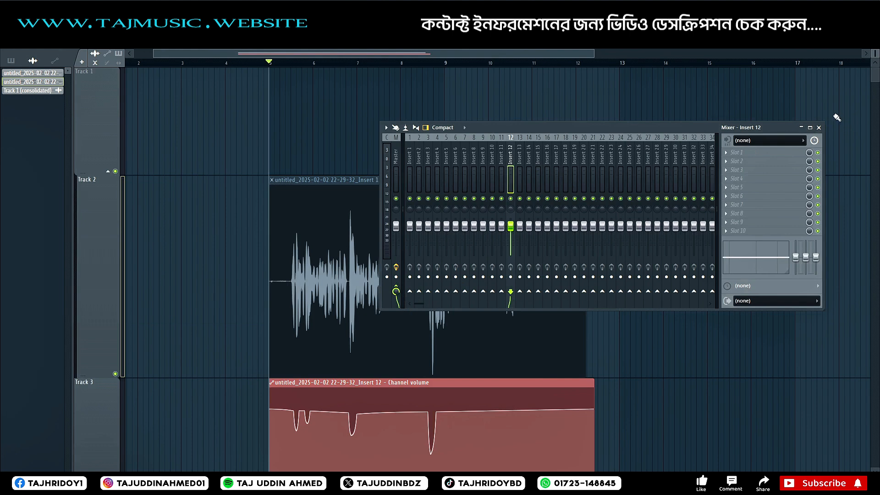
{"action": "left_click", "coordinate": [818, 128]}
{"action": "double_click", "coordinate": [426, 231]}
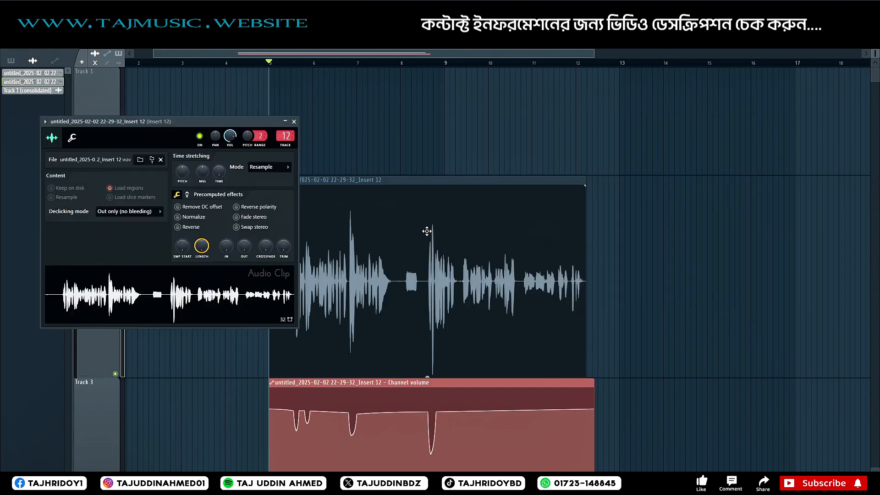
{"action": "left_click", "coordinate": [294, 122]}
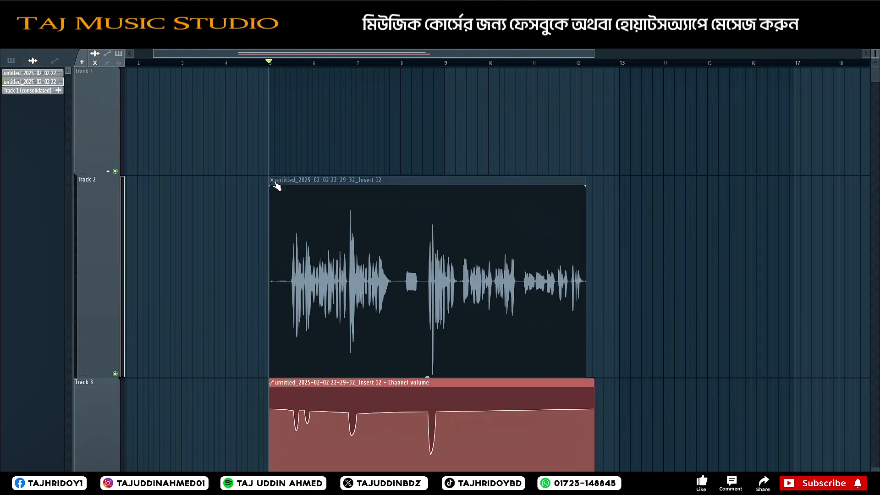
{"action": "left_click", "coordinate": [302, 257]}
Consolidate Track 2 from the track start to a 24Bit int stereo WAV with 24-point sinc resampling
{"action": "right_click", "coordinate": [107, 286]}
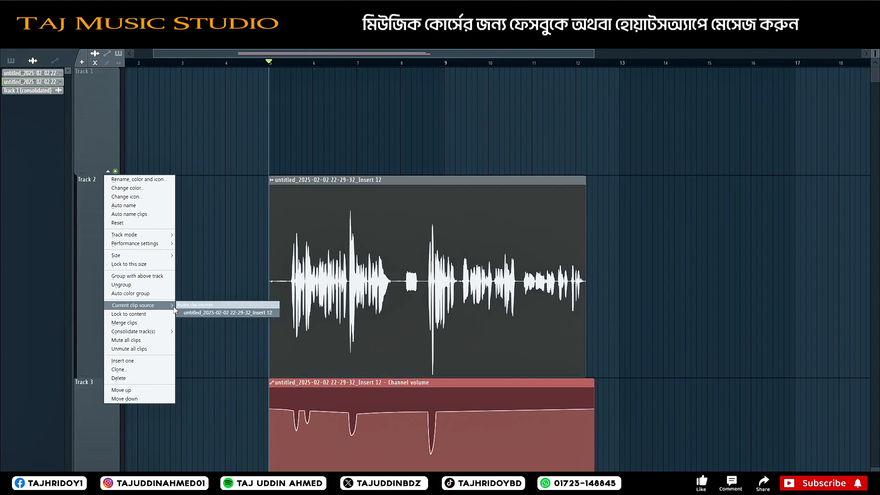
{"action": "mouse_move", "coordinate": [163, 331]}
{"action": "left_click", "coordinate": [206, 334]}
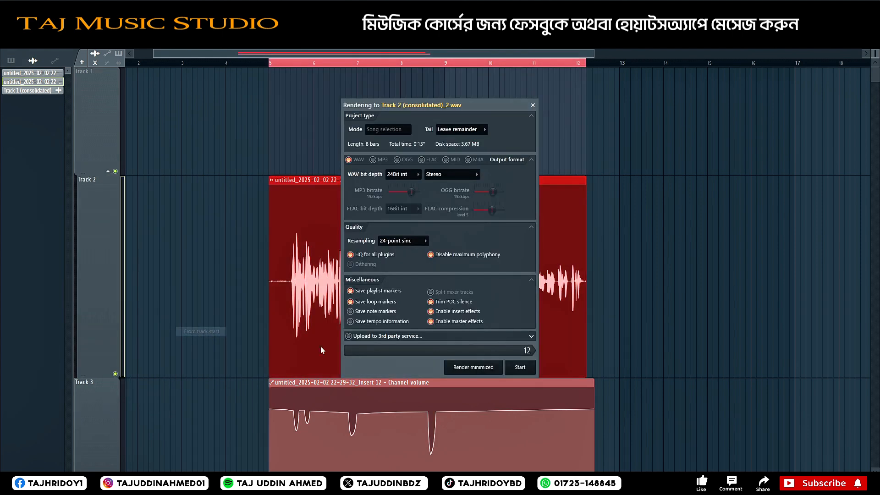
{"action": "left_click", "coordinate": [516, 366]}
Compare the consolidated waveform on Track 2 with the original recording on Track 3, deselecting the new clip
{"action": "scroll", "coordinate": [501, 264], "scroll_direction": "down", "scroll_amount": 2}
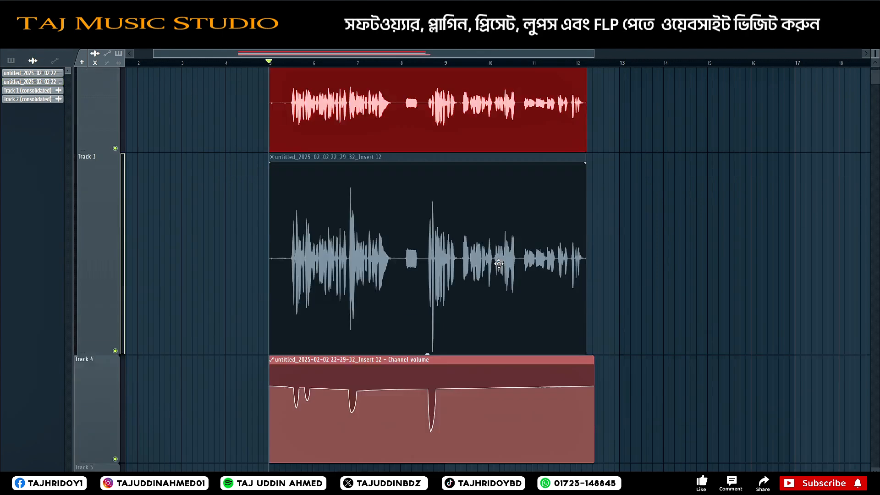
{"action": "scroll", "coordinate": [454, 243], "scroll_direction": "up", "scroll_amount": 1}
{"action": "scroll", "coordinate": [294, 68], "scroll_direction": "up", "scroll_amount": 3}
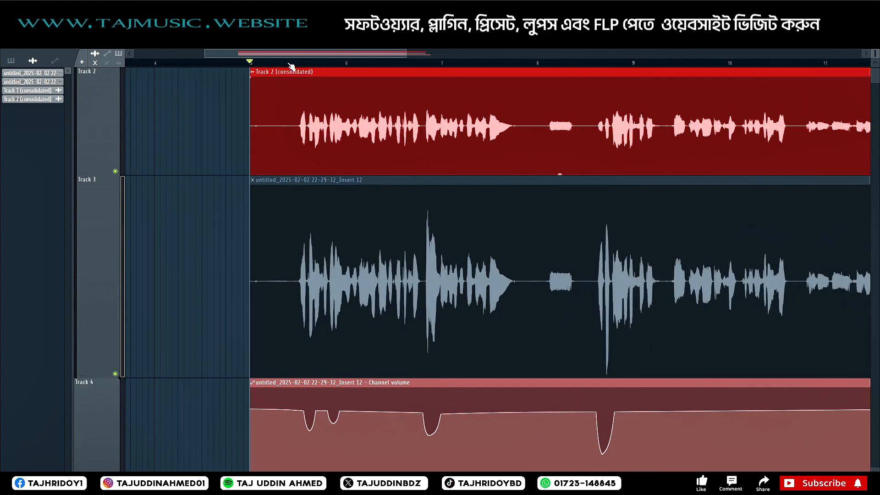
{"action": "left_click", "coordinate": [211, 201]}
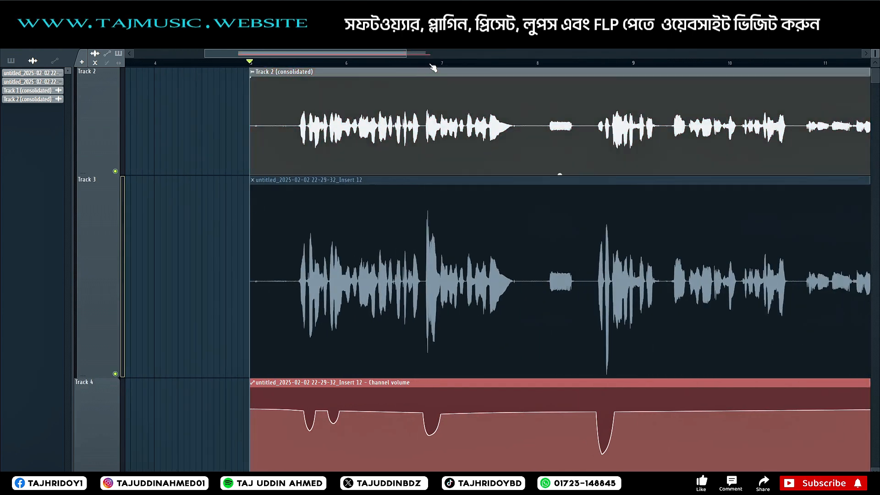
{"action": "scroll", "coordinate": [433, 68], "scroll_direction": "down", "scroll_amount": 2}
{"action": "scroll", "coordinate": [433, 68], "scroll_direction": "up", "scroll_amount": 3}
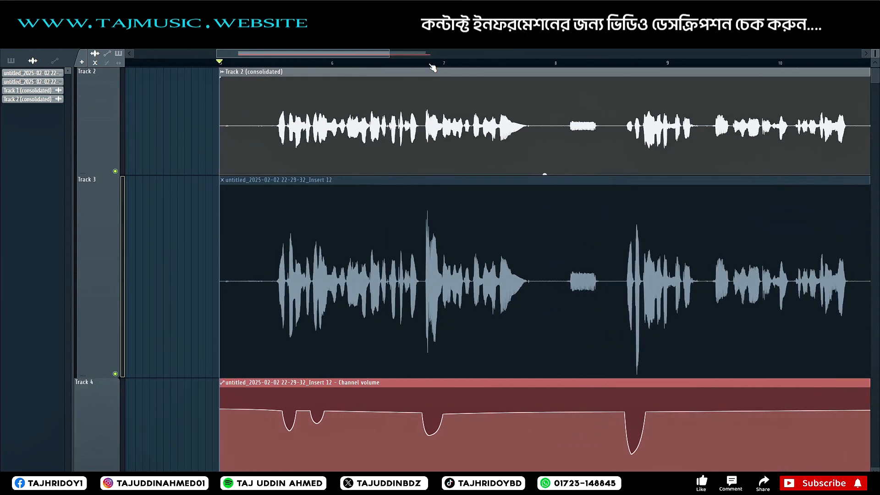
Examine how the loud peaks on Tracks 2 and 3 differ along the whole voice take
{"action": "left_click", "coordinate": [422, 64]}
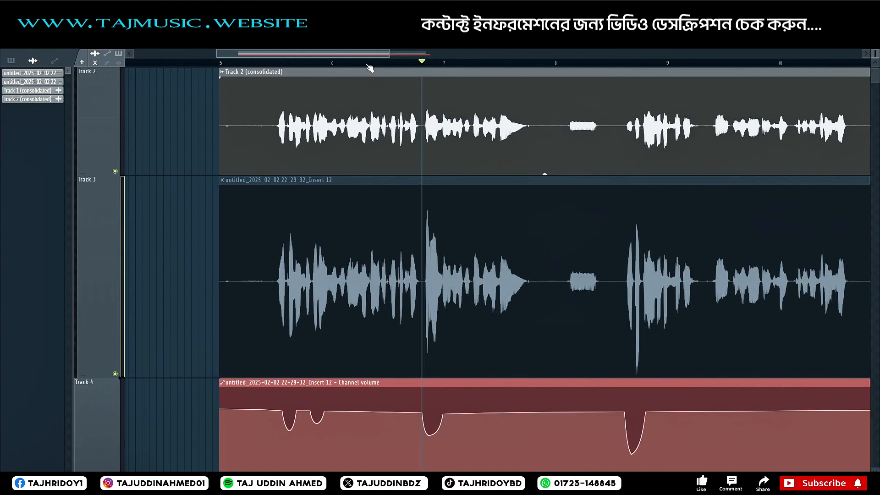
{"action": "left_click_drag", "start_coordinate": [461, 64], "coordinate": [491, 65]}
{"action": "scroll", "coordinate": [491, 66], "scroll_direction": "down", "scroll_amount": 3}
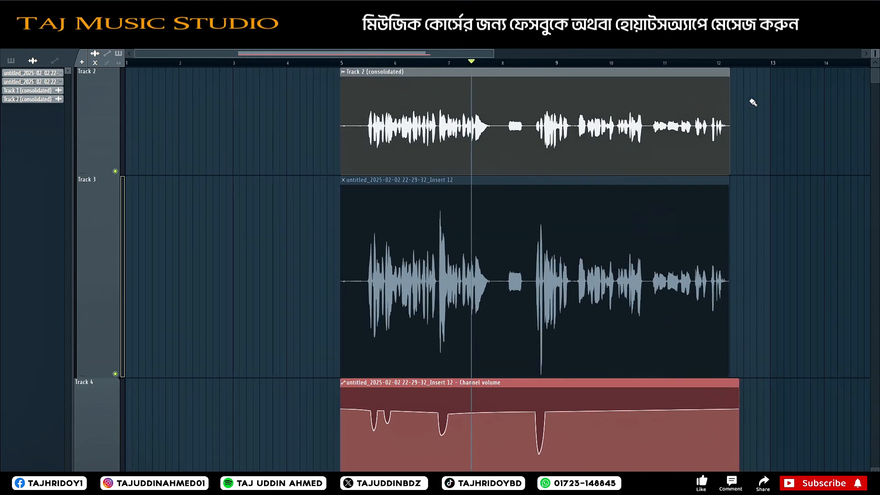
{"action": "scroll", "coordinate": [629, 66], "scroll_direction": "up", "scroll_amount": 3}
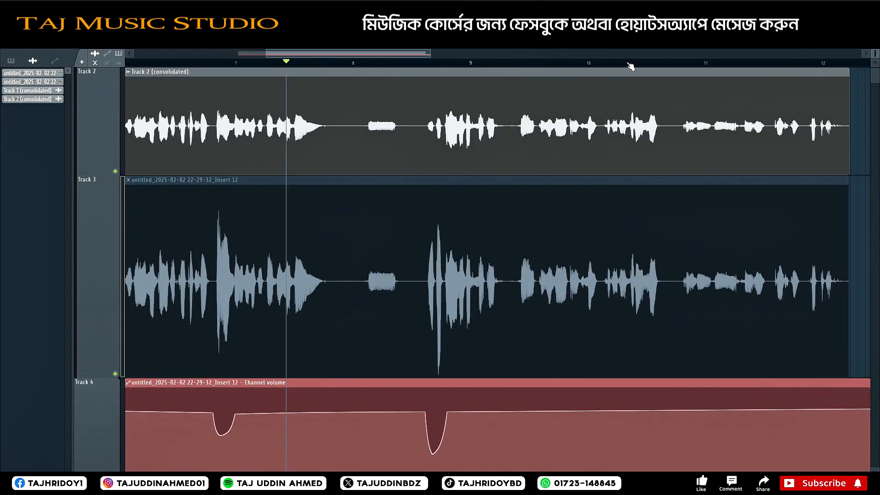
{"action": "left_click_drag", "start_coordinate": [379, 53], "coordinate": [342, 59]}
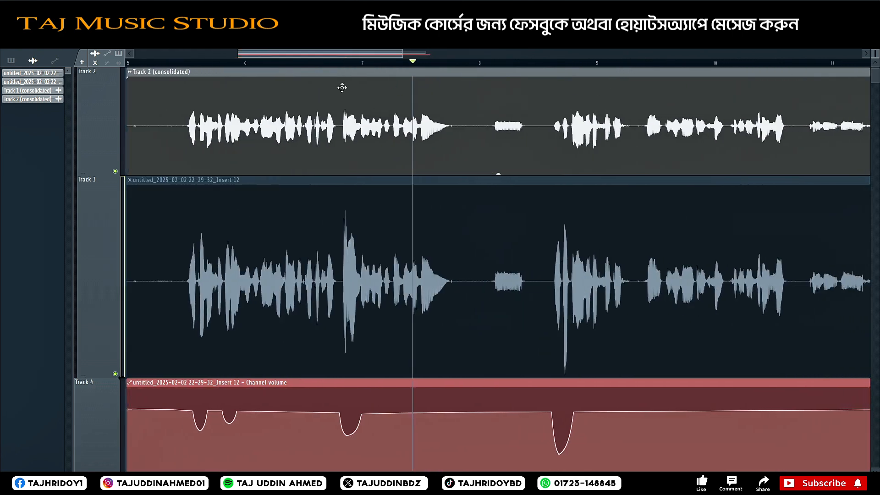
Unmute the original recording on Track 3, then make Track 2 taller and mute its consolidated clip
{"action": "left_click_drag", "start_coordinate": [877, 55], "coordinate": [877, 33]}
{"action": "scroll", "coordinate": [492, 66], "scroll_direction": "down", "scroll_amount": 4}
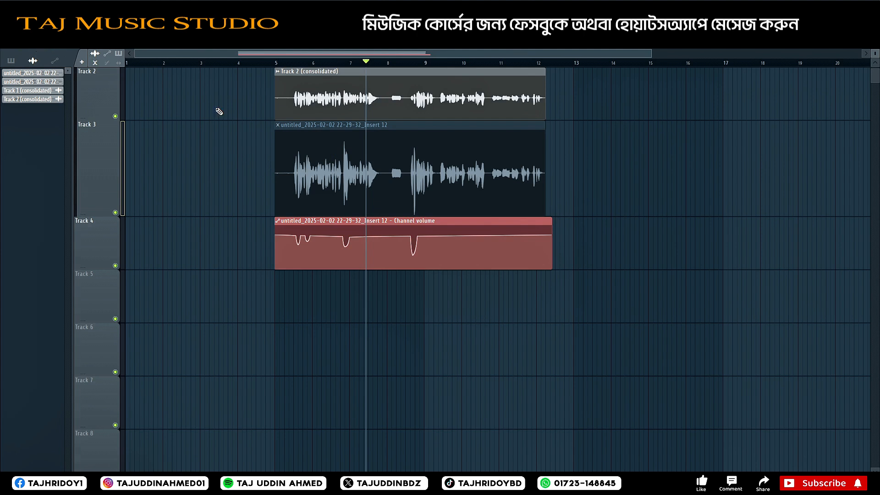
{"action": "right_click", "coordinate": [281, 144], "text": "alt"}
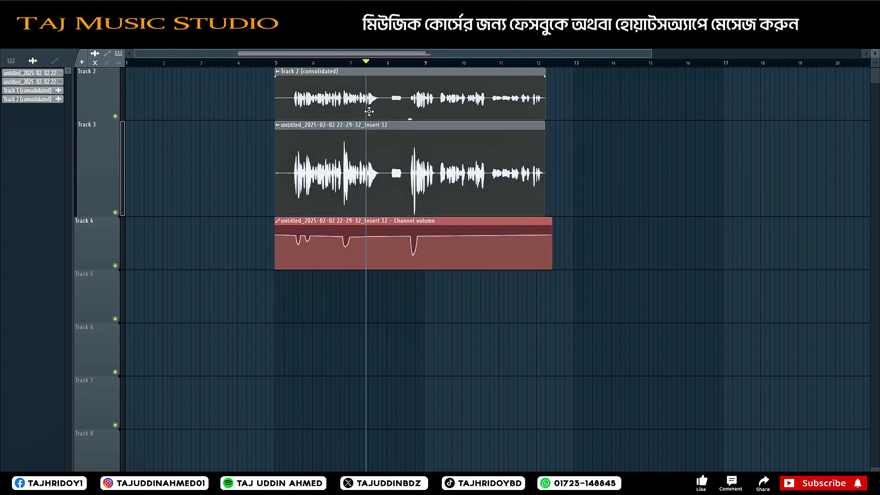
{"action": "left_click_drag", "start_coordinate": [95, 114], "coordinate": [103, 156]}
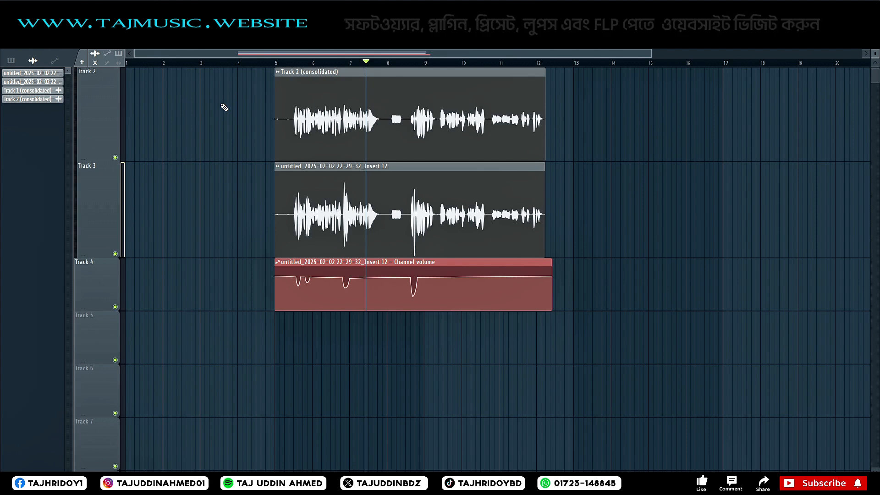
{"action": "right_click", "coordinate": [302, 121], "text": "alt"}
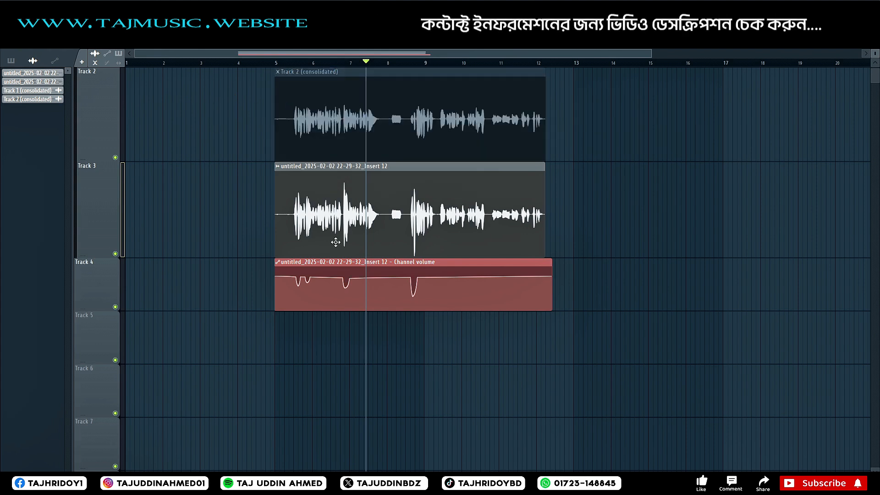
Delete the channel volume automation clip from the project and place the playhead just before the first words of the take
{"action": "left_click", "coordinate": [11, 61]}
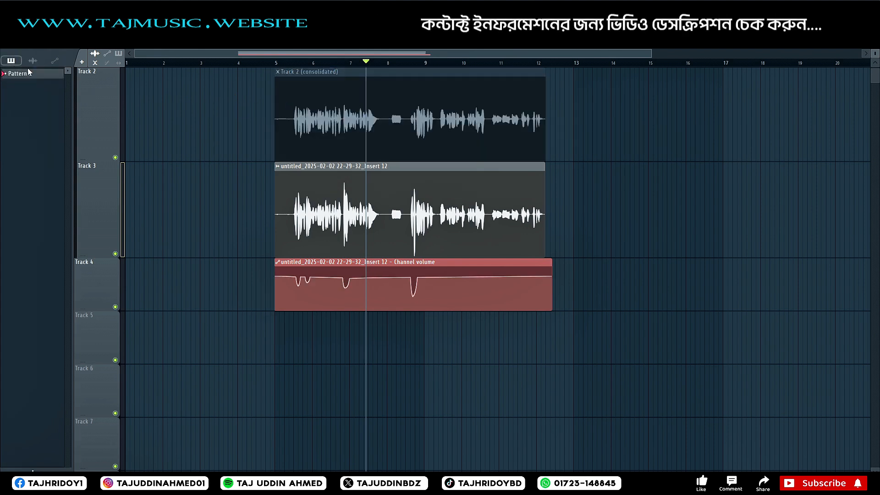
{"action": "left_click", "coordinate": [297, 262]}
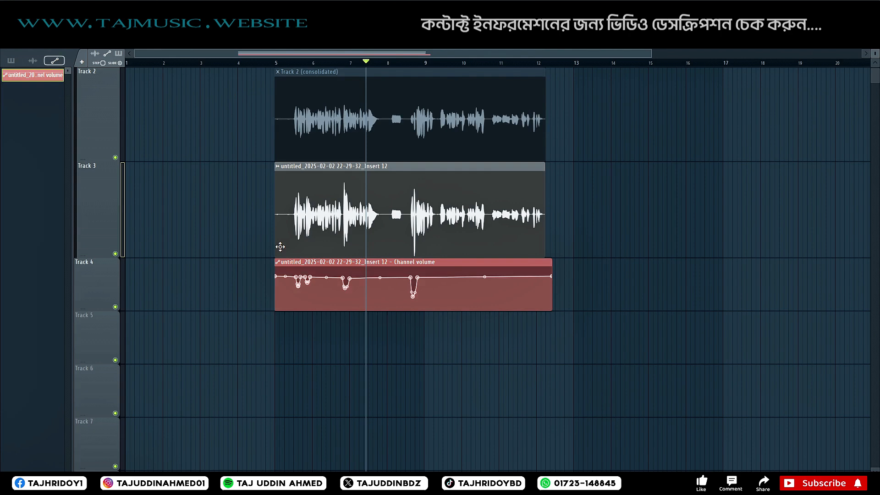
{"action": "right_click", "coordinate": [27, 75]}
{"action": "left_click", "coordinate": [48, 160]}
{"action": "left_click", "coordinate": [313, 63]}
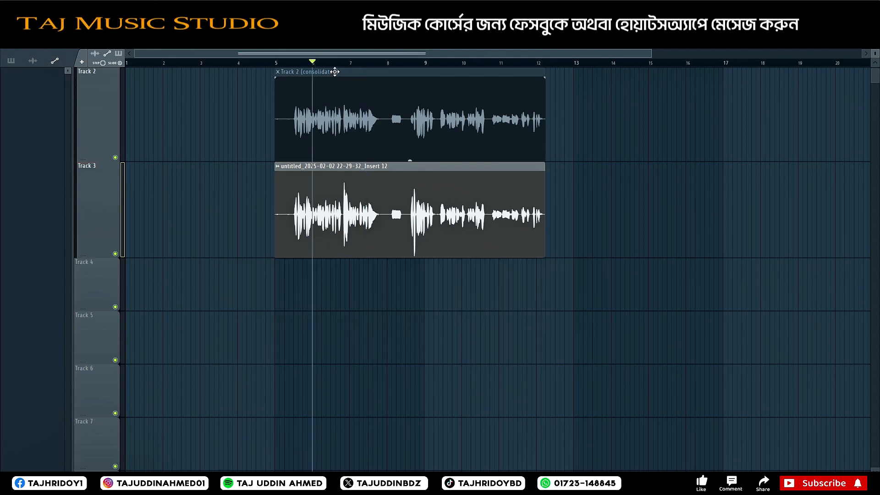
{"action": "scroll", "coordinate": [339, 67], "scroll_direction": "up", "scroll_amount": 3}
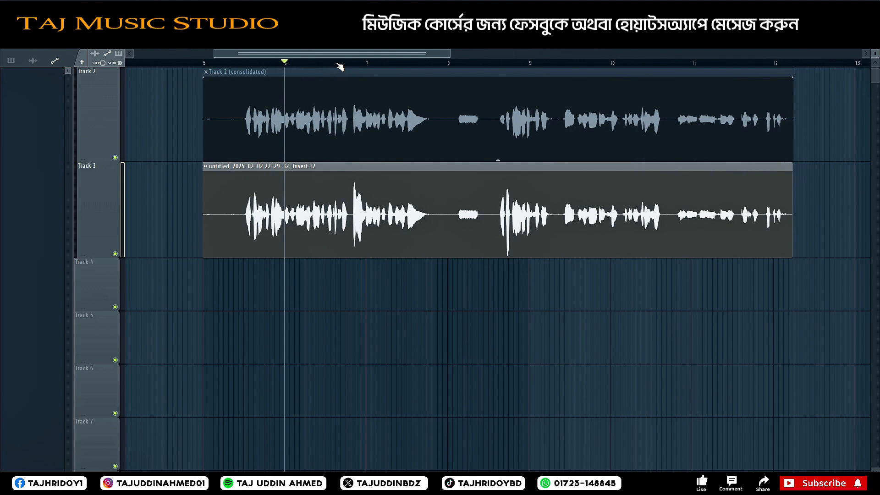
{"action": "left_click", "coordinate": [240, 64]}
{"action": "scroll", "coordinate": [244, 65], "scroll_direction": "down", "scroll_amount": 1}
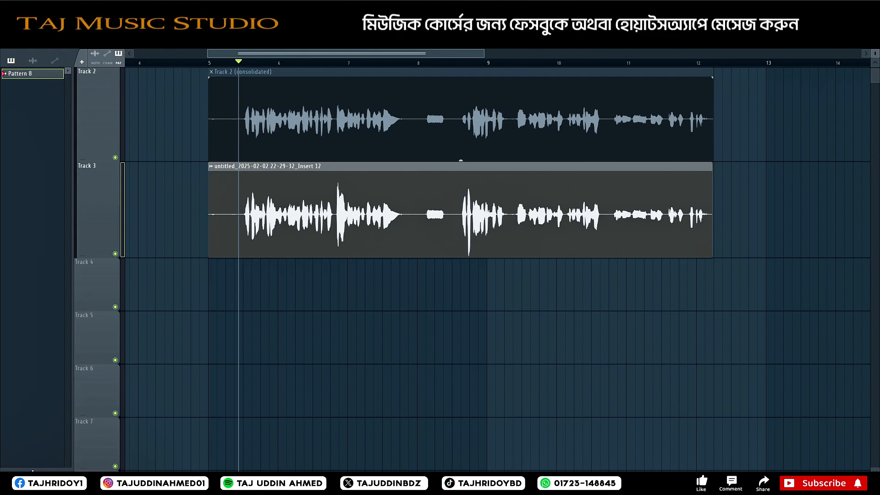
Open the Vocal Rider effect on mixer Insert 12 and play the original recording through it to watch the rider respond
{"action": "key", "text": "F9"}
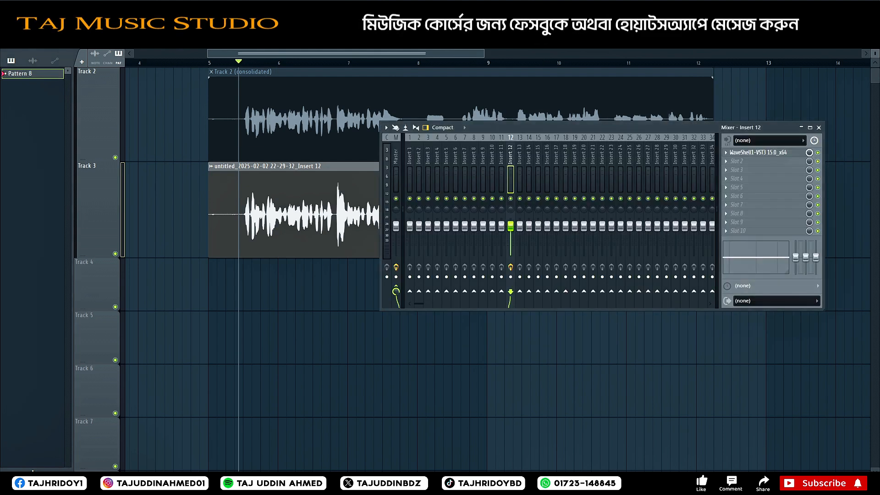
{"action": "left_click", "coordinate": [765, 153]}
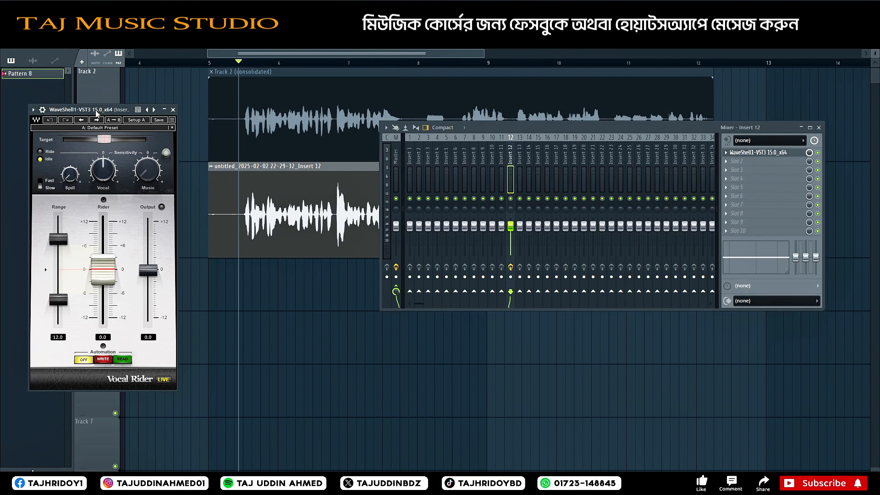
{"action": "left_click_drag", "start_coordinate": [97, 114], "coordinate": [546, 139]}
{"action": "left_click", "coordinate": [819, 127]}
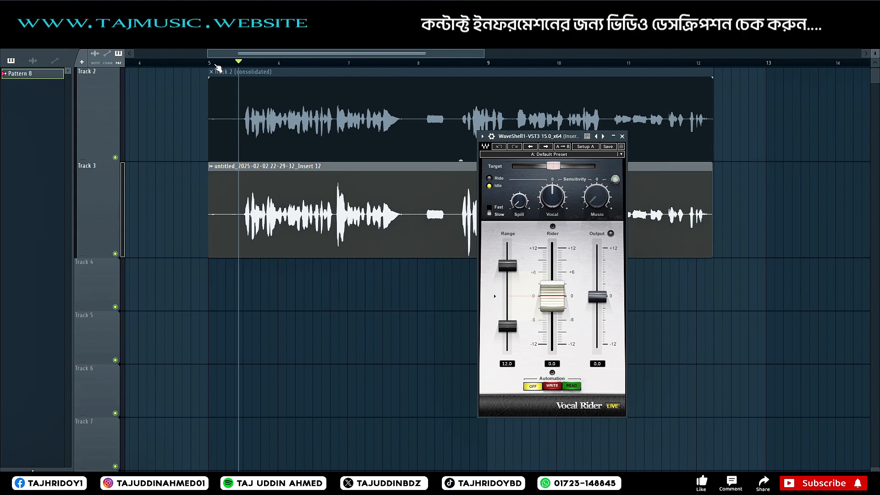
{"action": "key", "text": "space"}
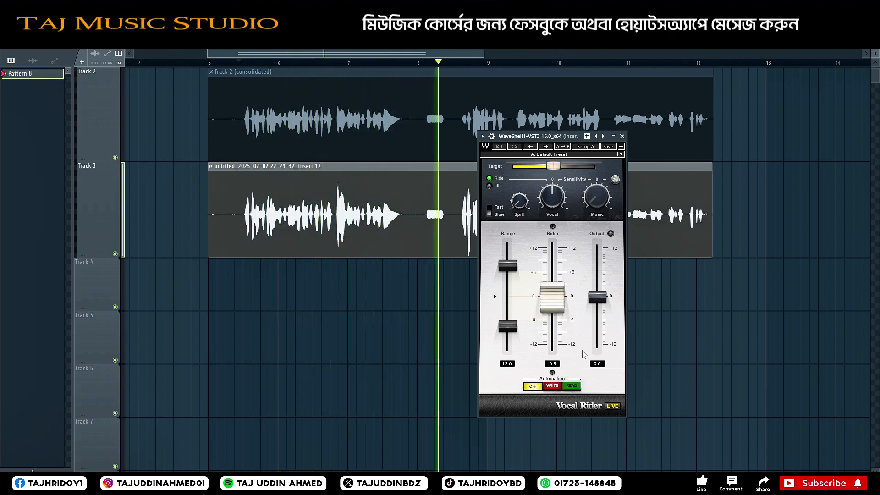
{"action": "key", "text": "space"}
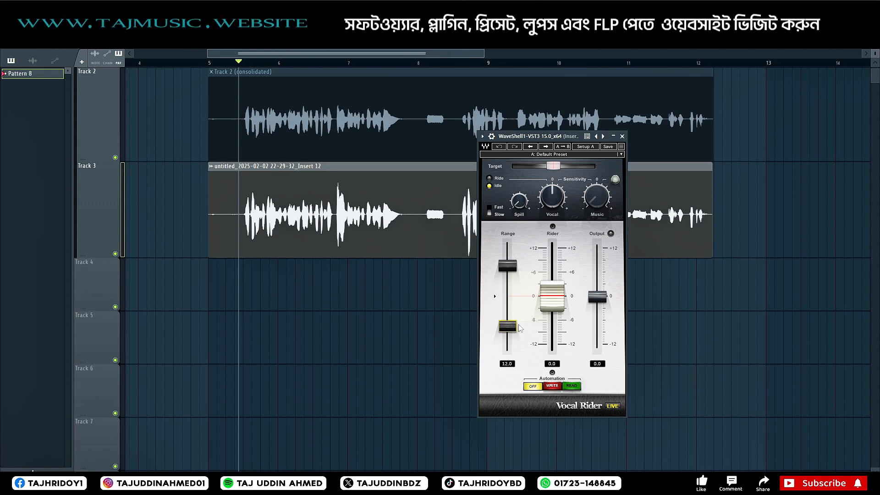
Raise the lower range limit in Vocal Rider so that the range is 10.0, and close the plugin
{"action": "mouse_move", "coordinate": [502, 330]}
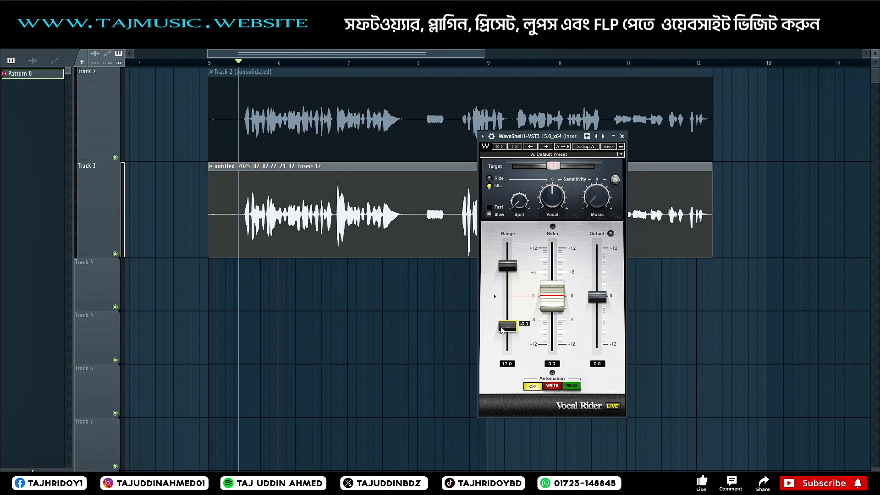
{"action": "double_click", "coordinate": [508, 329]}
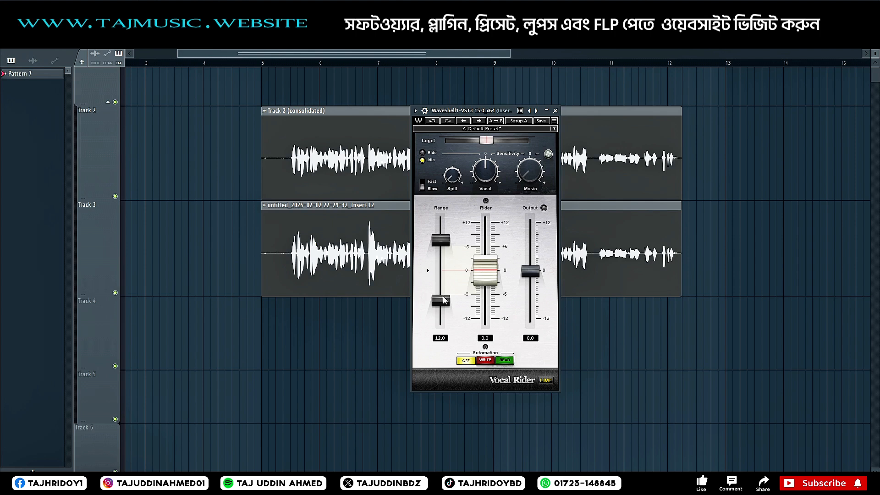
{"action": "mouse_move", "coordinate": [438, 300]}
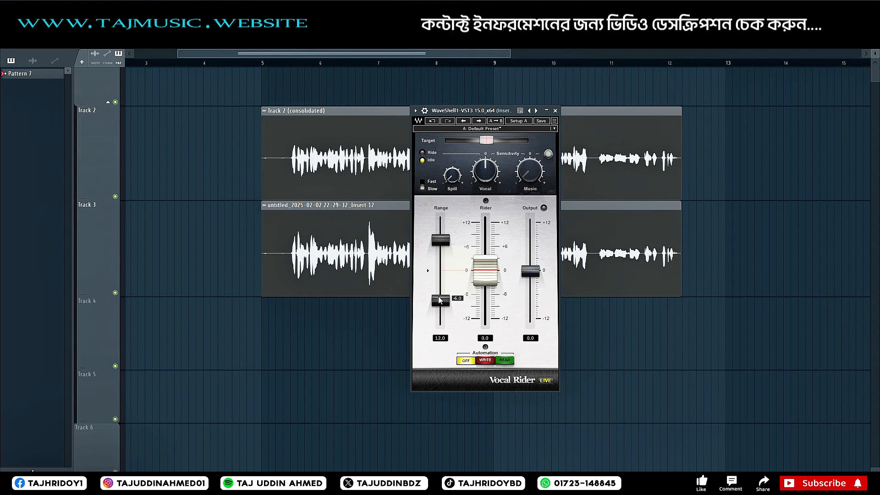
{"action": "left_click_drag", "start_coordinate": [440, 300], "coordinate": [440, 292]}
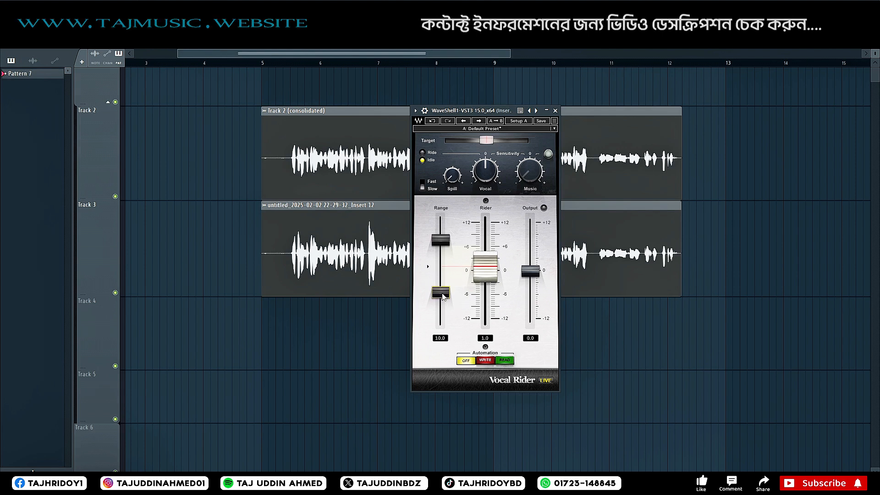
{"action": "left_click", "coordinate": [556, 111]}
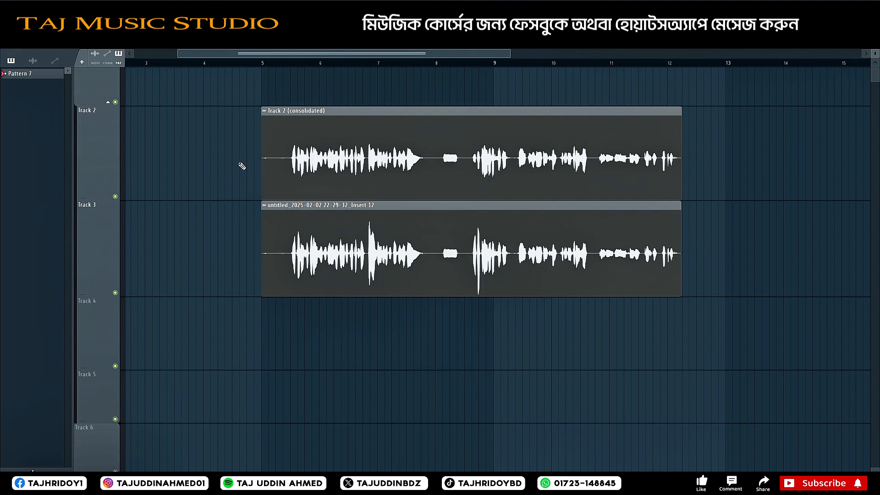
Mute the consolidated clip on Track 2 and consolidate Track 3 from the track start
{"action": "key", "text": "t"}
{"action": "left_click", "coordinate": [294, 163]}
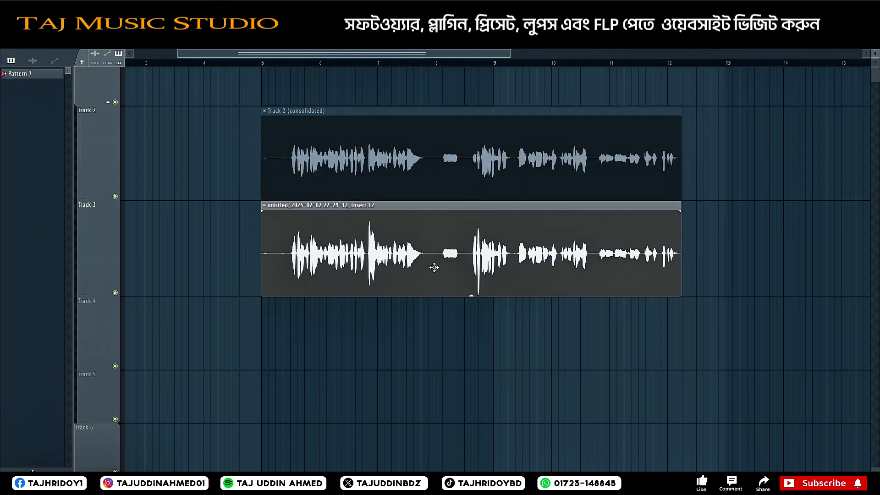
{"action": "right_click", "coordinate": [95, 241]}
{"action": "mouse_move", "coordinate": [152, 357]}
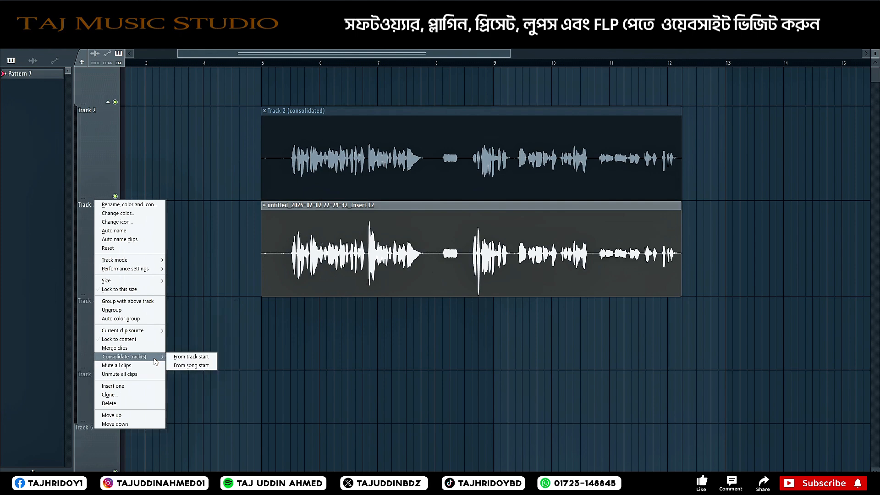
{"action": "left_click", "coordinate": [191, 357]}
{"action": "left_click", "coordinate": [522, 367]}
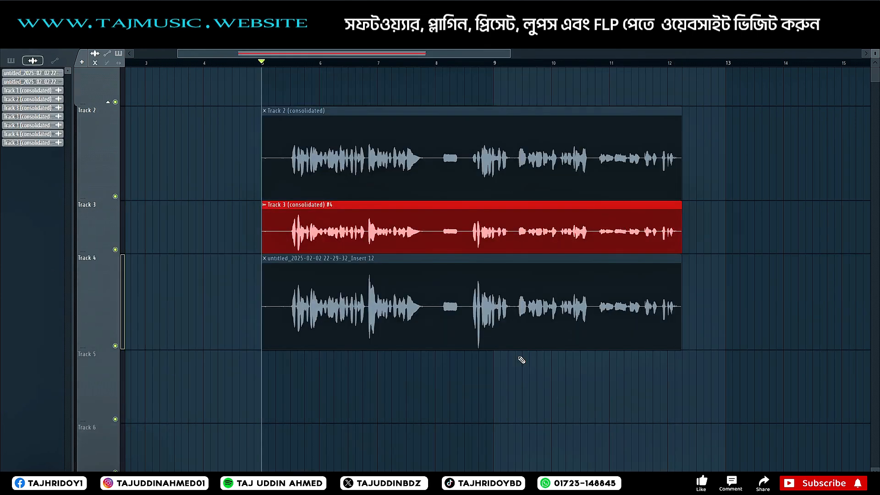
Make Track 3 taller and unmute the original recording on Track 4 to compare it with the Vocal Rider render
{"action": "left_click_drag", "start_coordinate": [93, 251], "coordinate": [93, 284]}
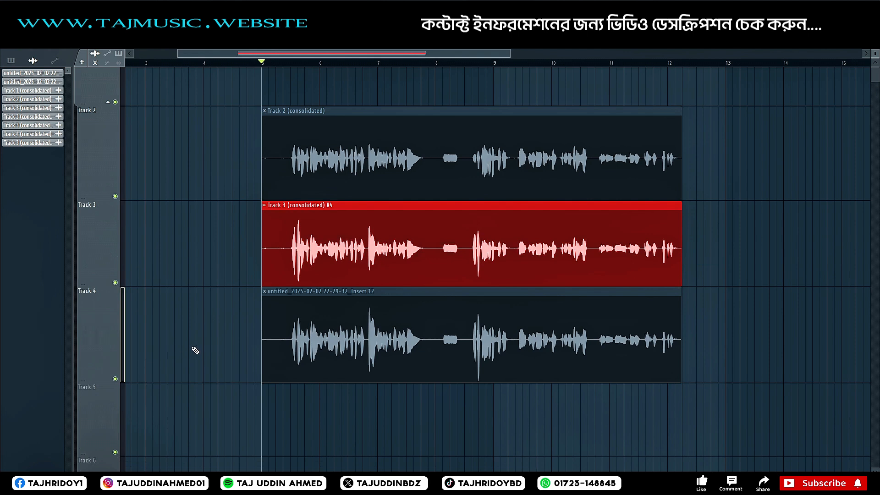
{"action": "left_click", "coordinate": [196, 350], "text": "ctrl"}
{"action": "right_click", "coordinate": [475, 329], "text": "alt"}
{"action": "scroll", "coordinate": [317, 65], "scroll_direction": "up", "scroll_amount": 4}
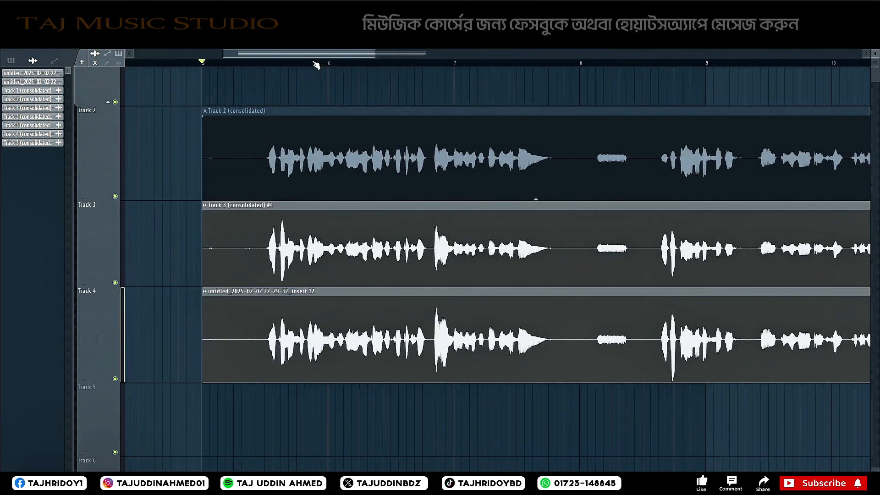
{"action": "scroll", "coordinate": [280, 67], "scroll_direction": "down", "scroll_amount": 4}
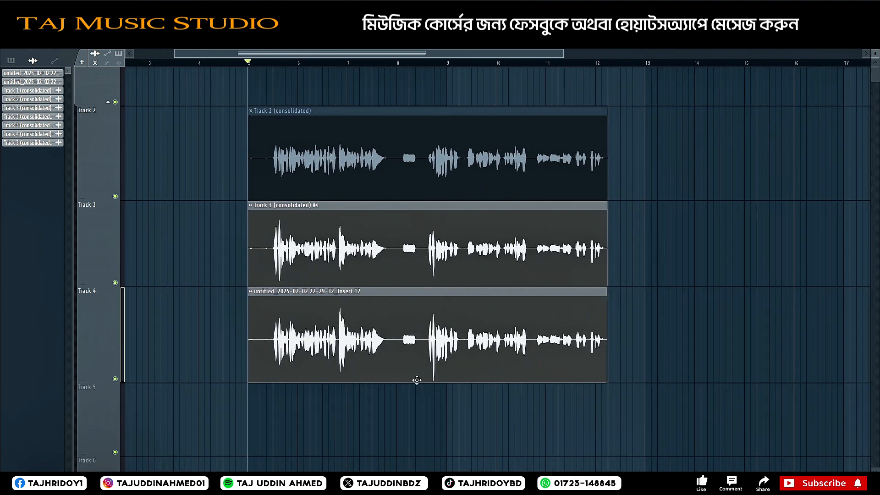
{"action": "scroll", "coordinate": [419, 380], "scroll_direction": "down", "scroll_amount": 1}
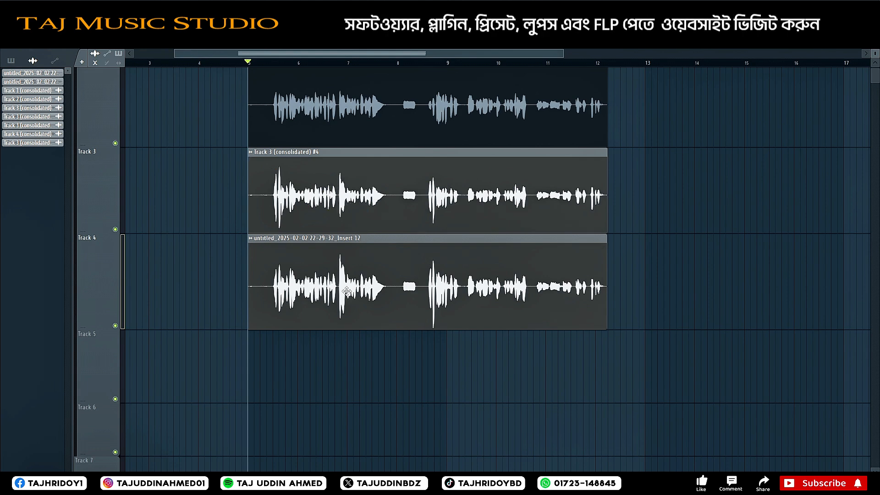
{"action": "scroll", "coordinate": [350, 167], "scroll_direction": "up", "scroll_amount": 1}
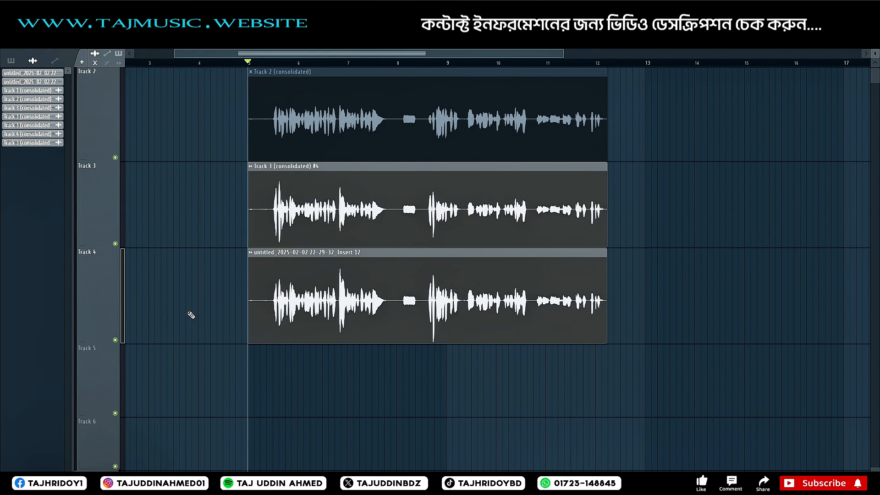
Mute the original recording on Track 4 and create a channel volume automation clip for the Track 3 consolidated clip
{"action": "right_click", "coordinate": [261, 309], "text": "alt"}
{"action": "scroll", "coordinate": [279, 105], "scroll_direction": "up", "scroll_amount": 2}
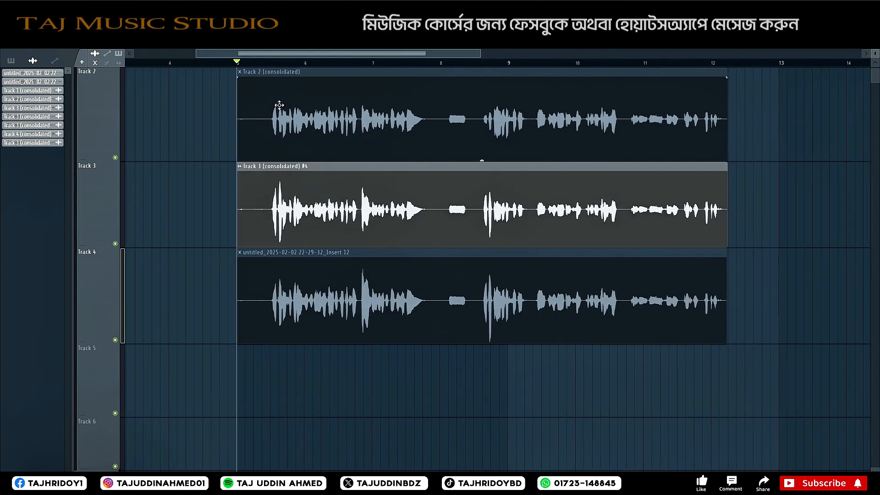
{"action": "double_click", "coordinate": [267, 207]}
{"action": "right_click", "coordinate": [239, 146]}
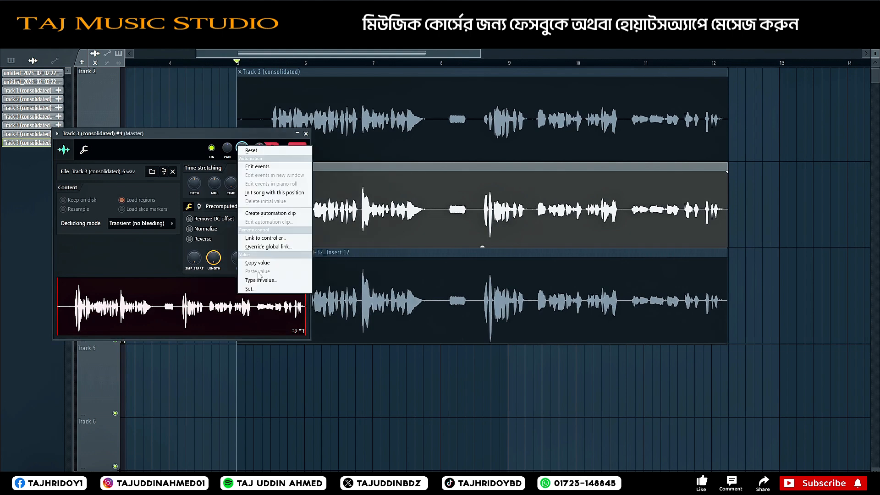
{"action": "left_click", "coordinate": [268, 214]}
{"action": "left_click", "coordinate": [306, 133]}
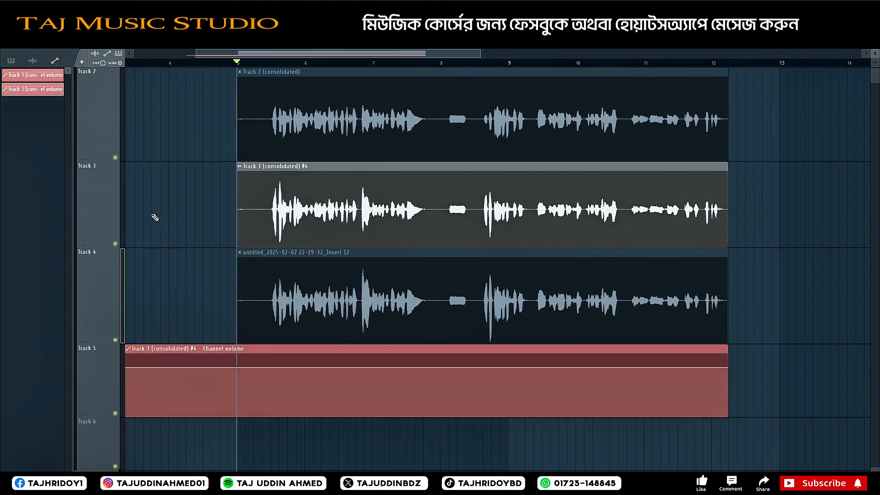
Move the Track 3 render below the original recording and draw a channel volume dip under its first loud peak
{"action": "scroll", "coordinate": [111, 210], "scroll_direction": "down", "scroll_amount": 1, "text": "shift"}
{"action": "left_click", "coordinate": [271, 367]}
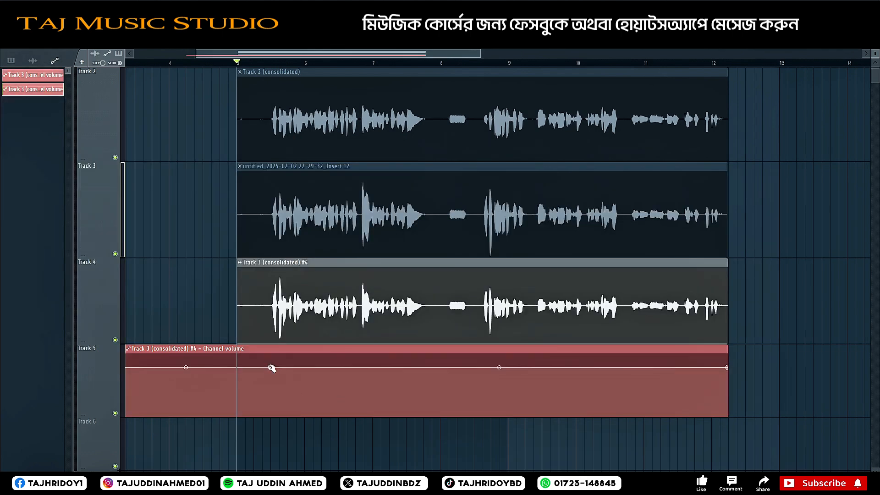
{"action": "left_click", "coordinate": [279, 376]}
{"action": "left_click", "coordinate": [286, 367]}
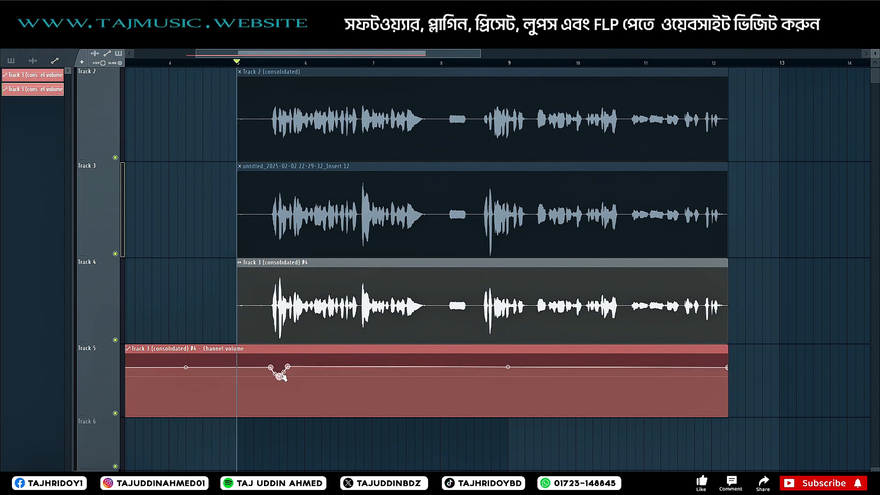
Add channel volume dips to the automation clip at the loud peaks near bar 7 and between bars 8 and 9
{"action": "right_click", "coordinate": [364, 367]}
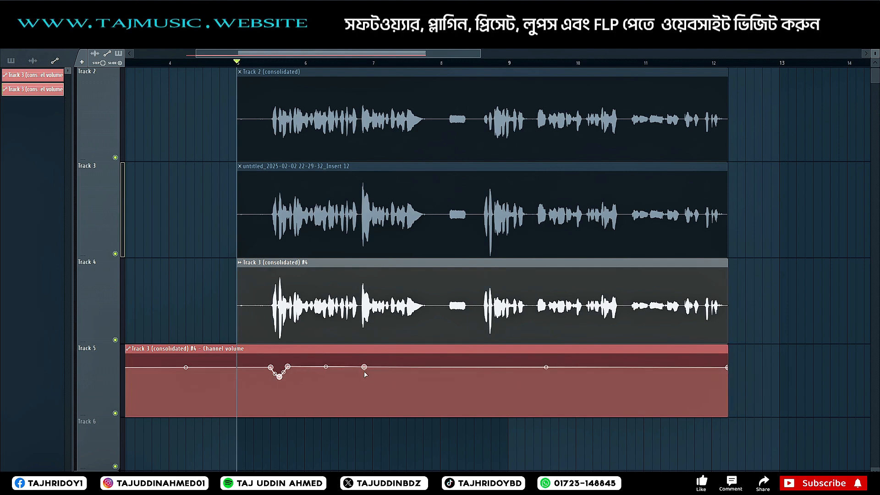
{"action": "right_click", "coordinate": [364, 373]}
{"action": "right_click", "coordinate": [372, 370]}
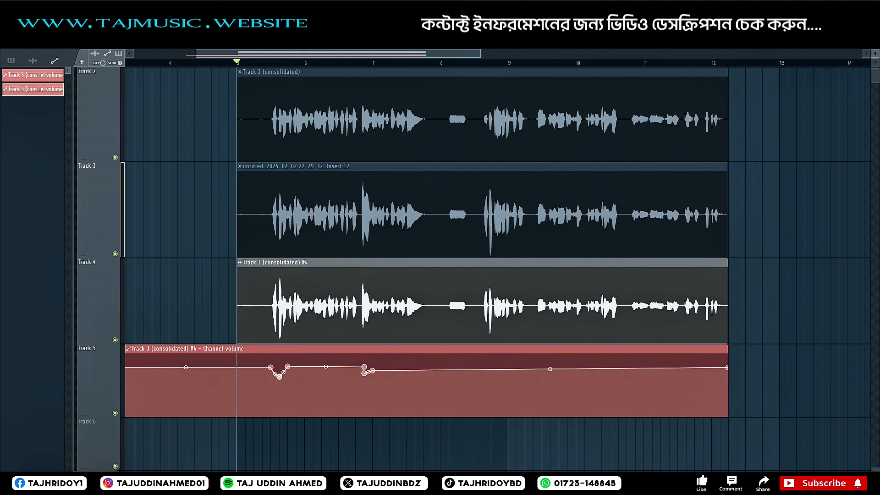
{"action": "right_click", "coordinate": [356, 367]}
{"action": "left_click_drag", "start_coordinate": [355, 367], "coordinate": [364, 367]}
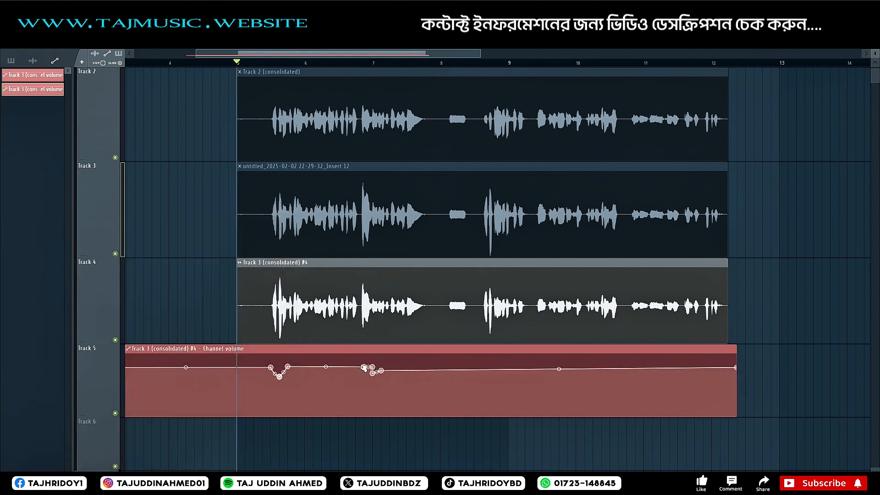
{"action": "key", "text": "ctrl+z"}
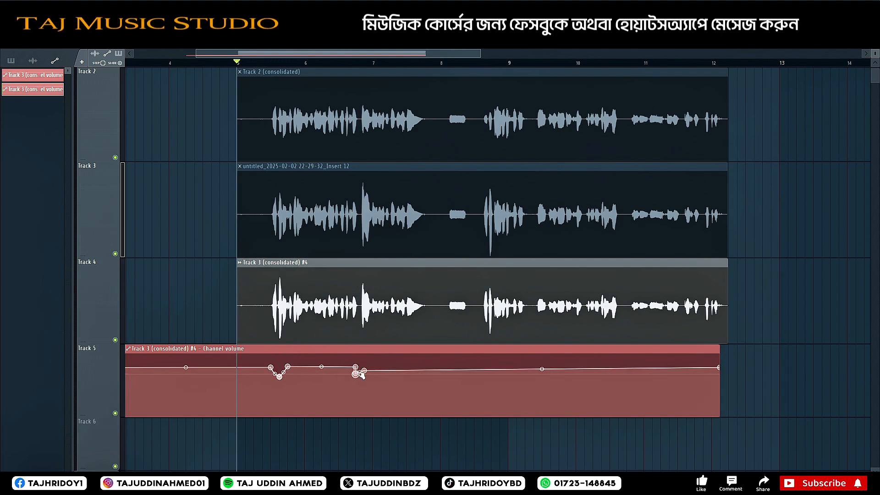
{"action": "right_click", "coordinate": [490, 370]}
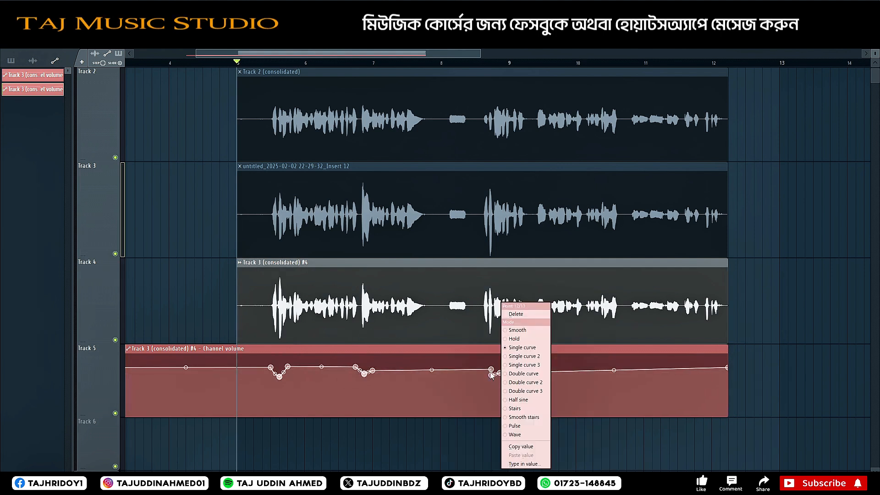
{"action": "left_click", "coordinate": [513, 375]}
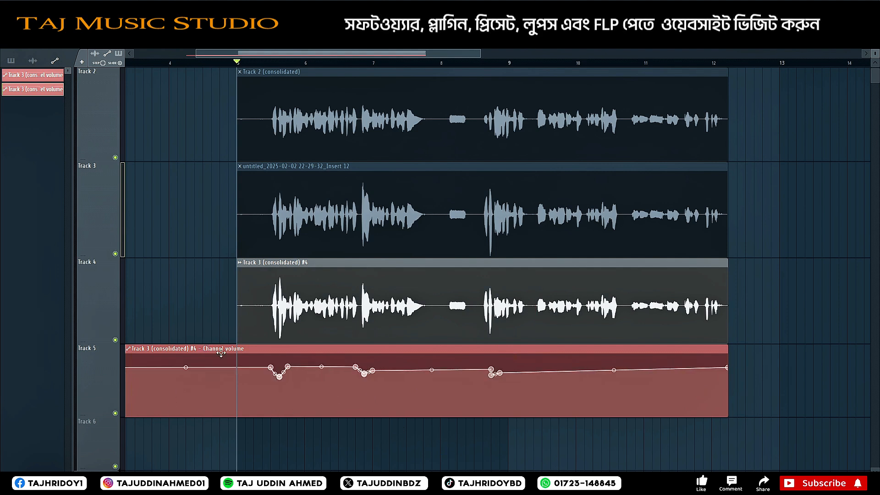
Delete both channel volume automation clips from the project and move the original recording back down to Track 4, unmuted
{"action": "right_click", "coordinate": [315, 414]}
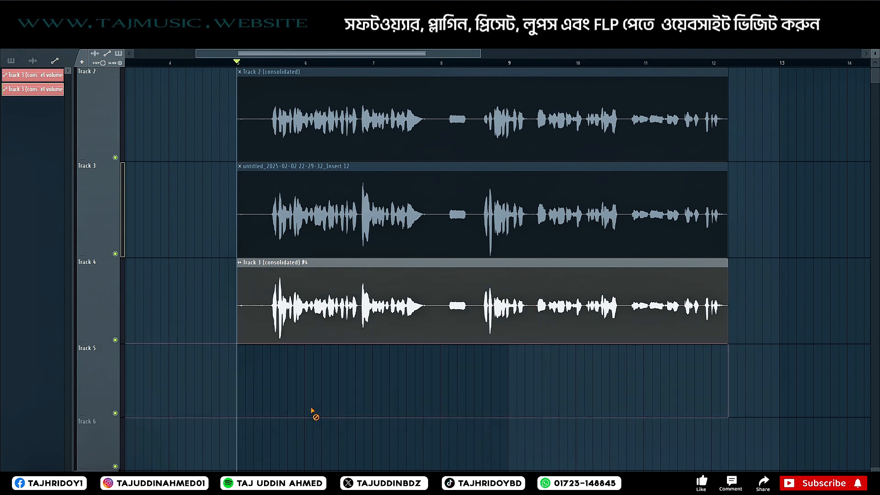
{"action": "right_click", "coordinate": [37, 91]}
{"action": "left_click", "coordinate": [50, 171]}
{"action": "right_click", "coordinate": [35, 79]}
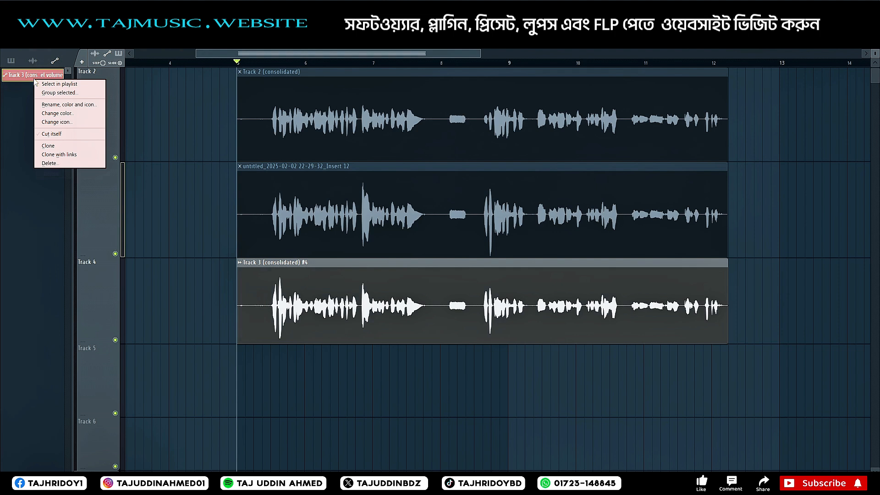
{"action": "left_click", "coordinate": [51, 163]}
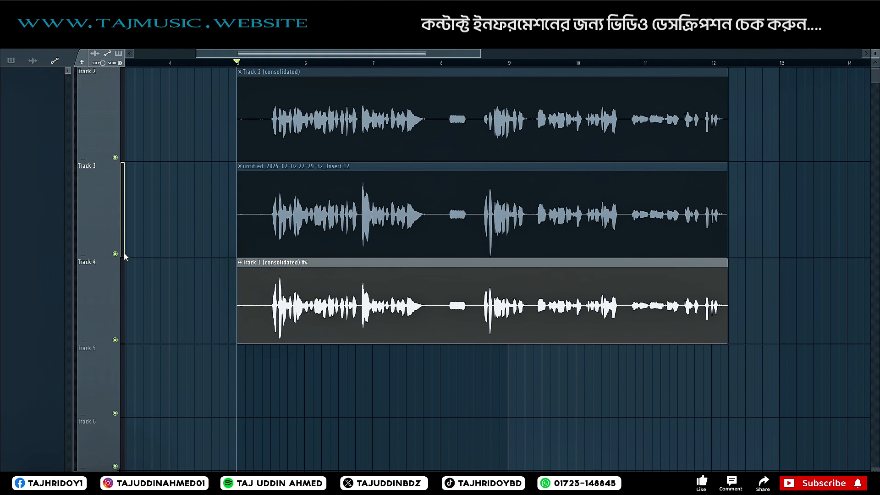
{"action": "scroll", "coordinate": [111, 300], "scroll_direction": "up", "scroll_amount": 1}
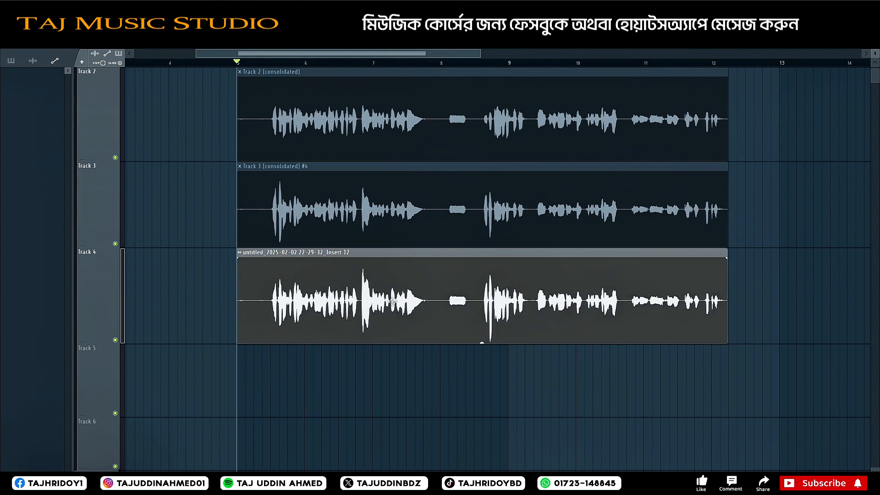
Set the COMP amount of Xvox Comp on mixer Insert 12 to 30%
{"action": "key", "text": "space"}
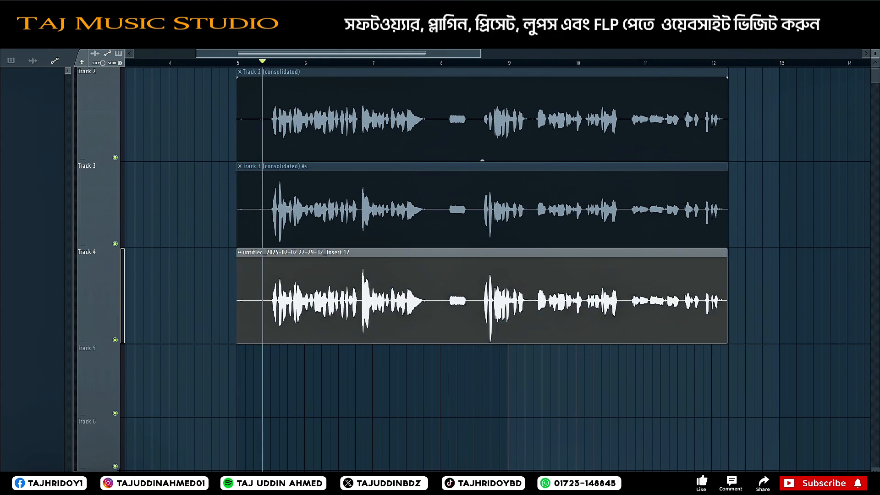
{"action": "key", "text": "F9"}
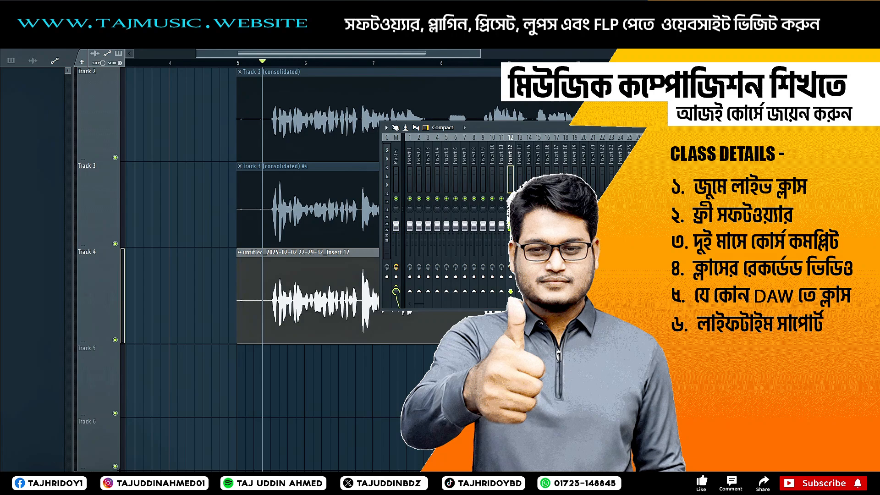
{"action": "left_click", "coordinate": [756, 154]}
{"action": "mouse_move", "coordinate": [188, 280]}
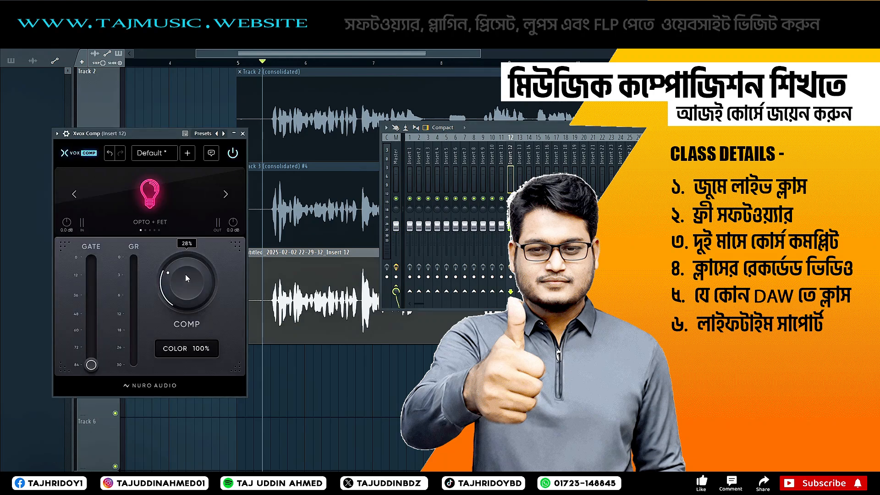
{"action": "left_click_drag", "start_coordinate": [185, 274], "coordinate": [185, 270]}
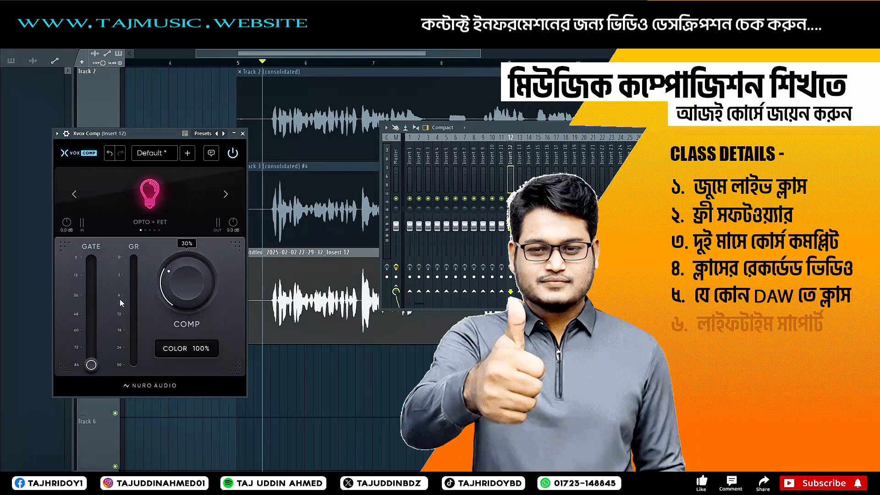
Listen to the recording through Xvox Comp on Insert 12, and close the plugin and the mixer
{"action": "key", "text": "space"}
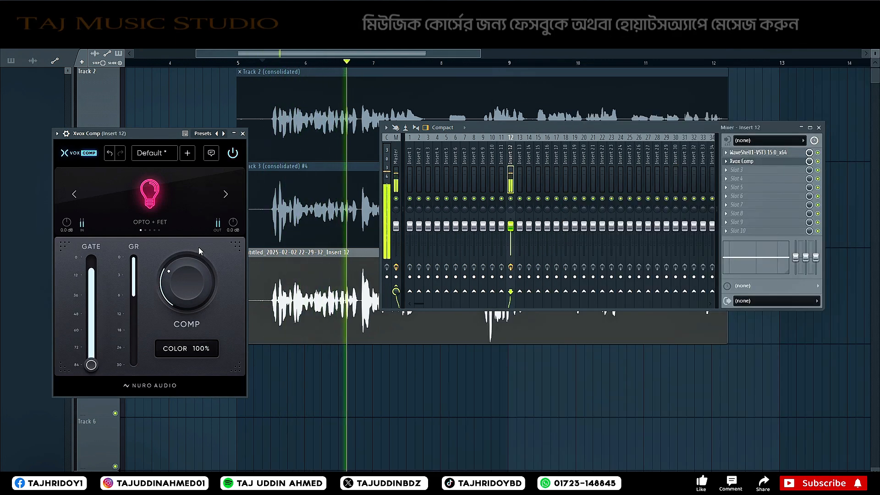
{"action": "key", "text": "space"}
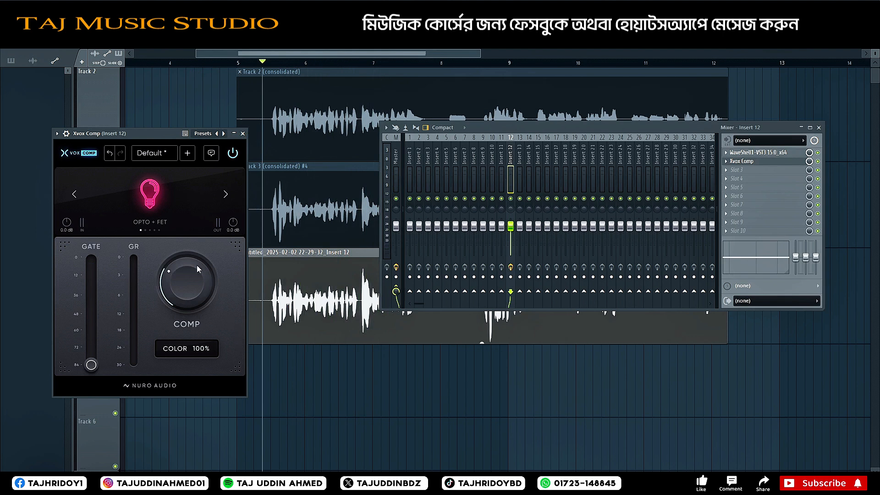
{"action": "left_click", "coordinate": [242, 133]}
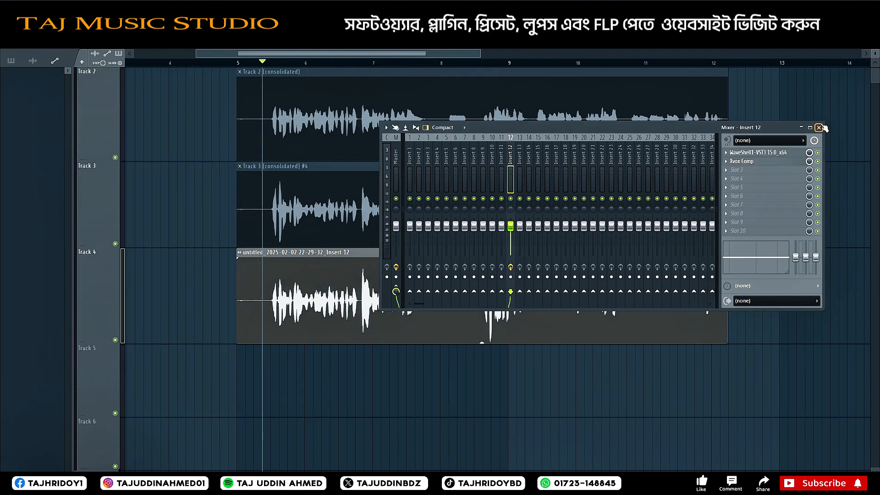
{"action": "left_click", "coordinate": [819, 128]}
Consolidate Track 4 from the song start, rendering it as a 24Bit int stereo WAV with insert and master effects enabled
{"action": "right_click", "coordinate": [99, 291]}
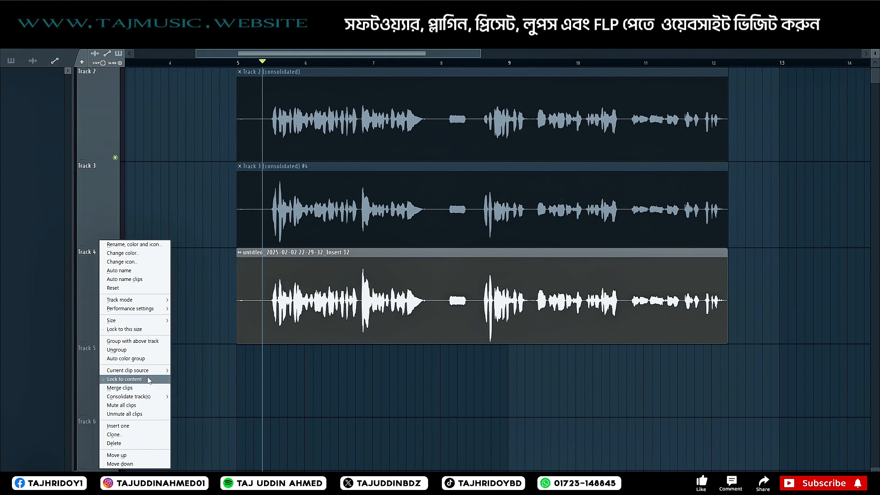
{"action": "mouse_move", "coordinate": [153, 375]}
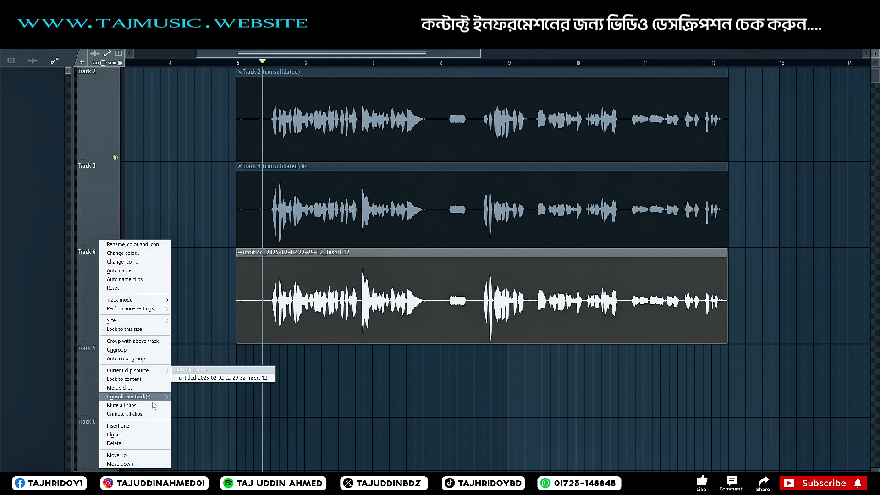
{"action": "mouse_move", "coordinate": [156, 397]}
{"action": "left_click", "coordinate": [196, 405]}
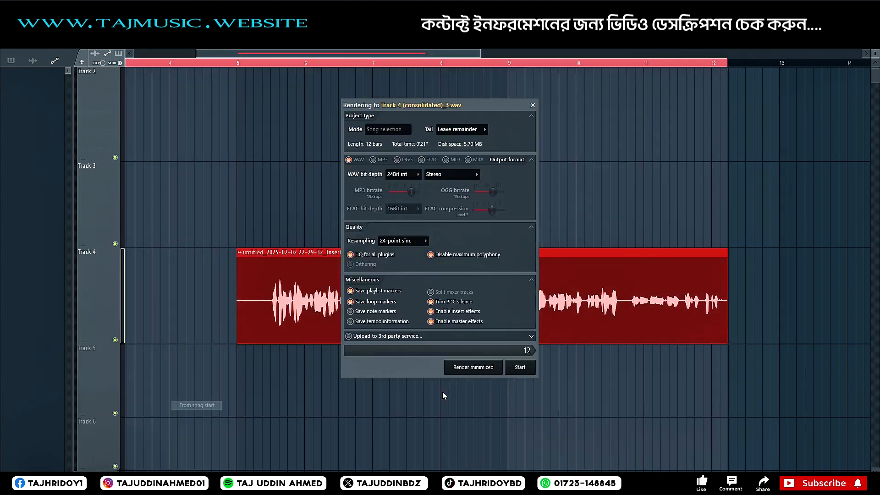
{"action": "left_click", "coordinate": [520, 367]}
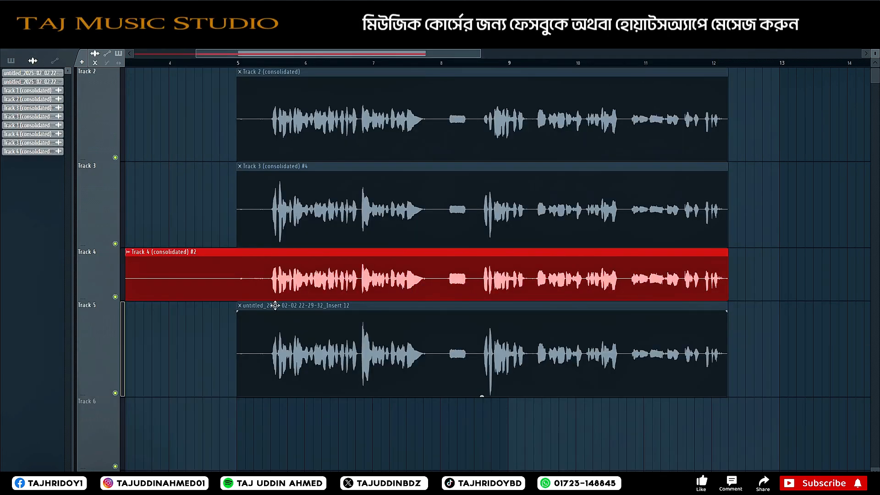
Make Track 4 taller and clear the clip selection to compare its render with the original recording on Track 5
{"action": "left_click_drag", "start_coordinate": [109, 299], "coordinate": [109, 334]}
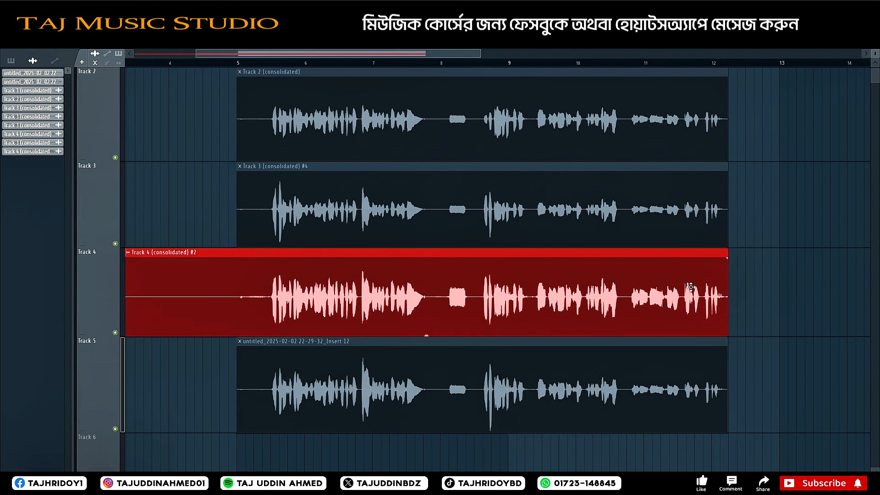
{"action": "left_click", "coordinate": [757, 277], "text": "ctrl"}
{"action": "scroll", "coordinate": [684, 266], "scroll_direction": "down", "scroll_amount": 2}
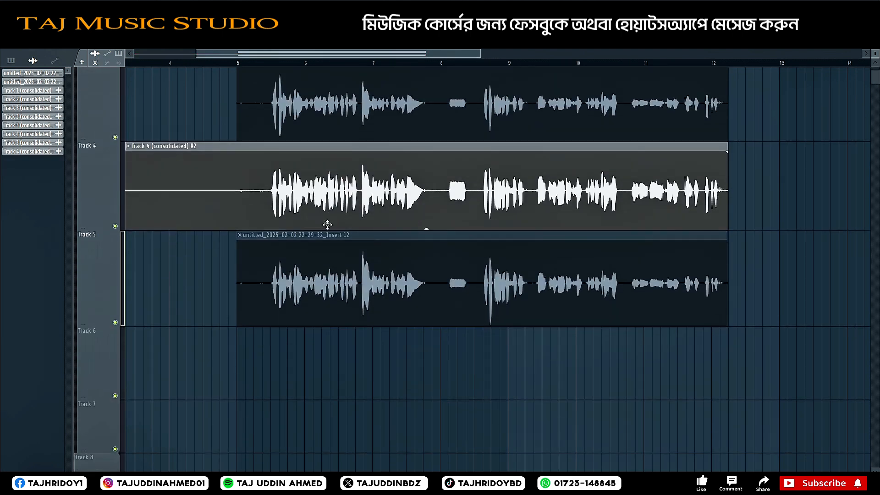
{"action": "scroll", "coordinate": [323, 65], "scroll_direction": "up", "scroll_amount": 2}
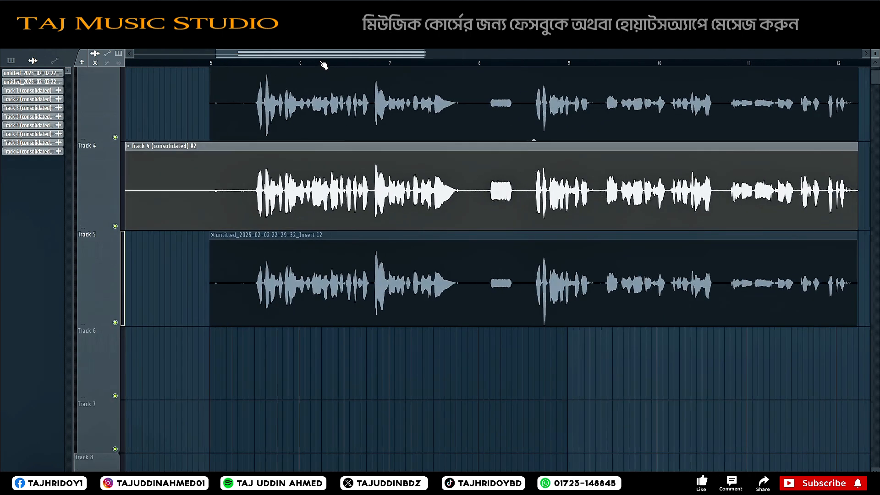
{"action": "scroll", "coordinate": [323, 65], "scroll_direction": "down", "scroll_amount": 1}
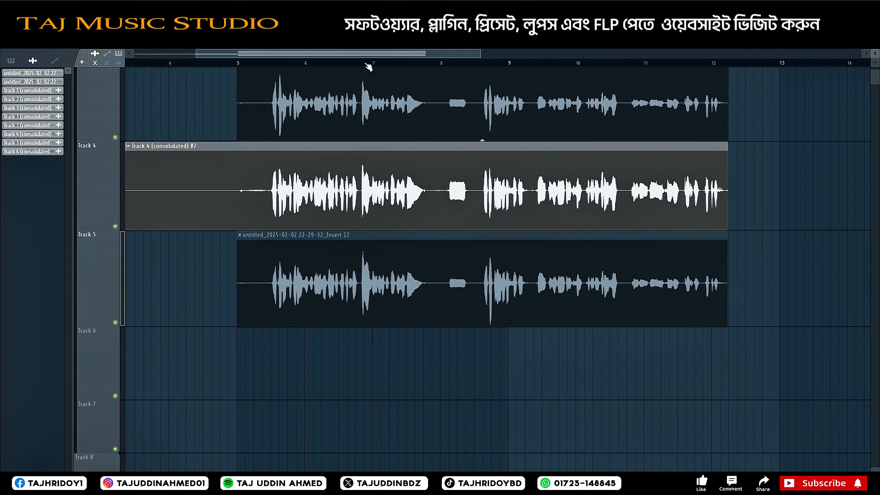
Review the Vocal Rider settings on Insert 12, and compare the consolidated clips on Tracks 2 to 4 with the original recording
{"action": "key", "text": "F9"}
{"action": "left_click", "coordinate": [511, 166]}
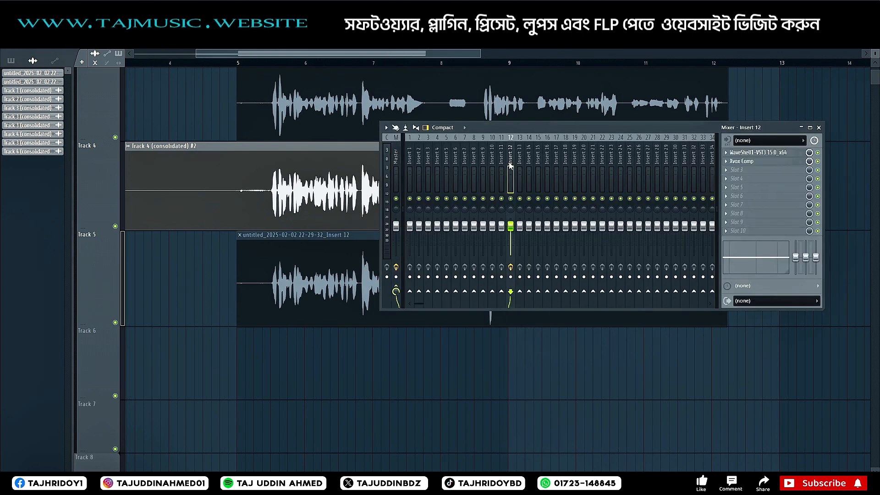
{"action": "left_click", "coordinate": [758, 152]}
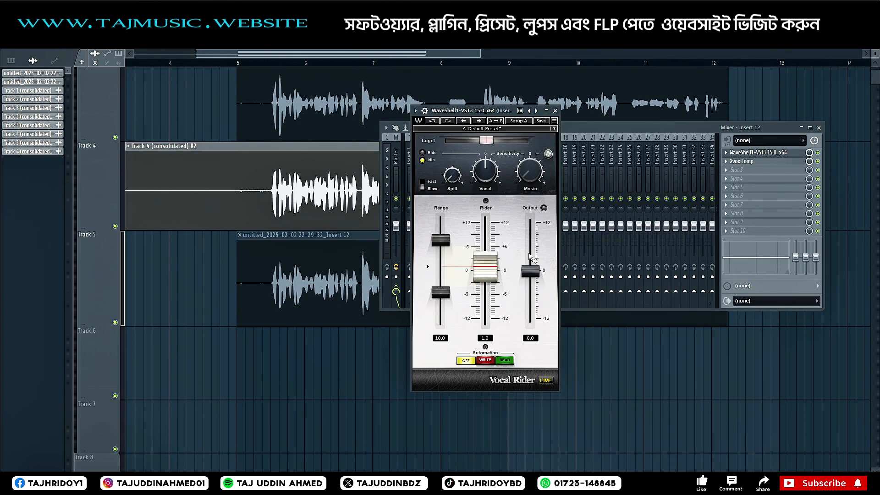
{"action": "left_click", "coordinate": [555, 111]}
{"action": "left_click", "coordinate": [818, 128]}
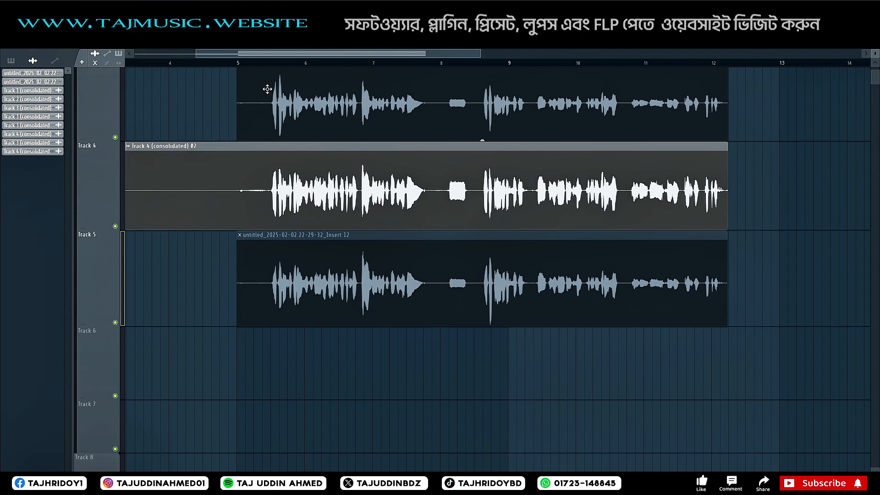
{"action": "scroll", "coordinate": [255, 196], "scroll_direction": "up", "scroll_amount": 2}
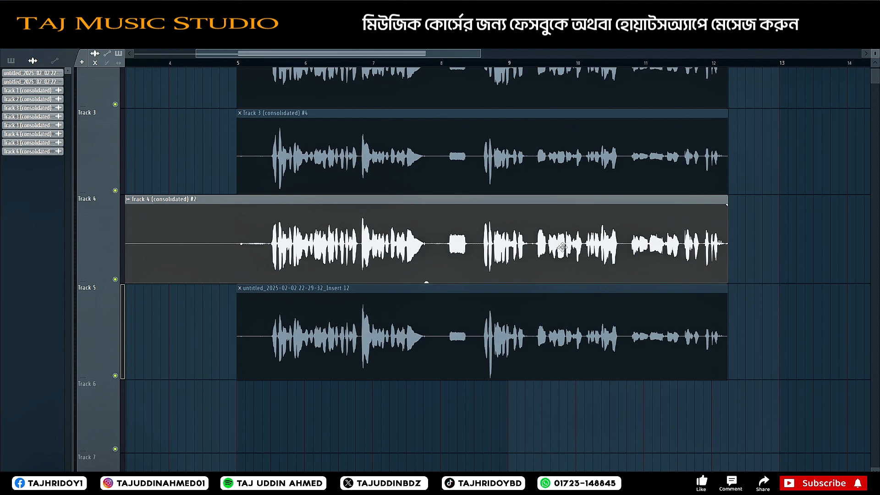
{"action": "scroll", "coordinate": [554, 257], "scroll_direction": "up", "scroll_amount": 1}
{"action": "scroll", "coordinate": [653, 239], "scroll_direction": "up", "scroll_amount": 1}
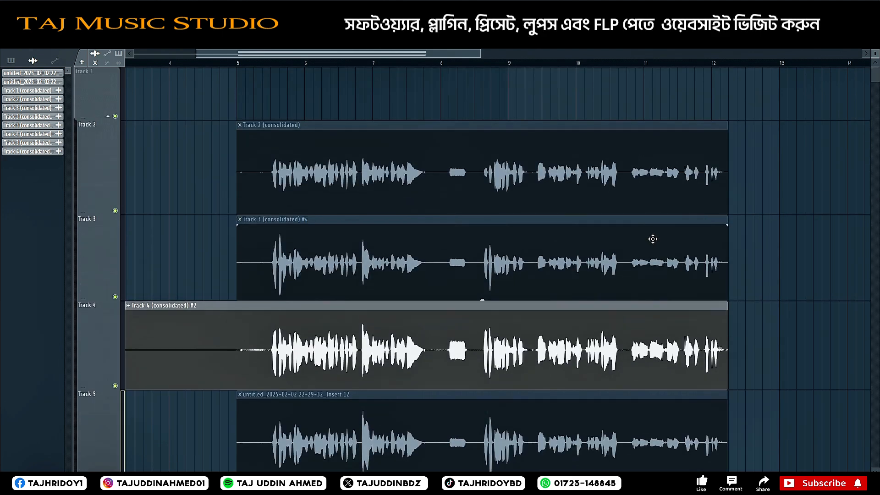
{"action": "scroll", "coordinate": [653, 238], "scroll_direction": "down", "scroll_amount": 2}
{"action": "scroll", "coordinate": [652, 238], "scroll_direction": "up", "scroll_amount": 1}
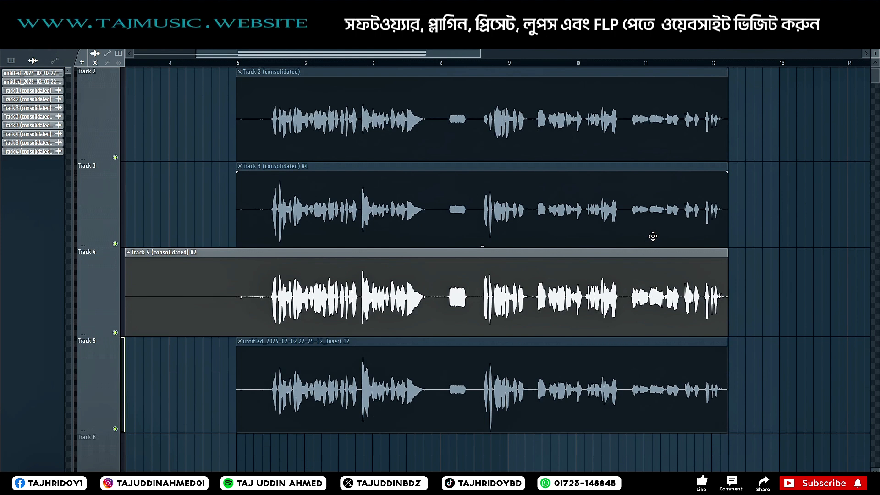